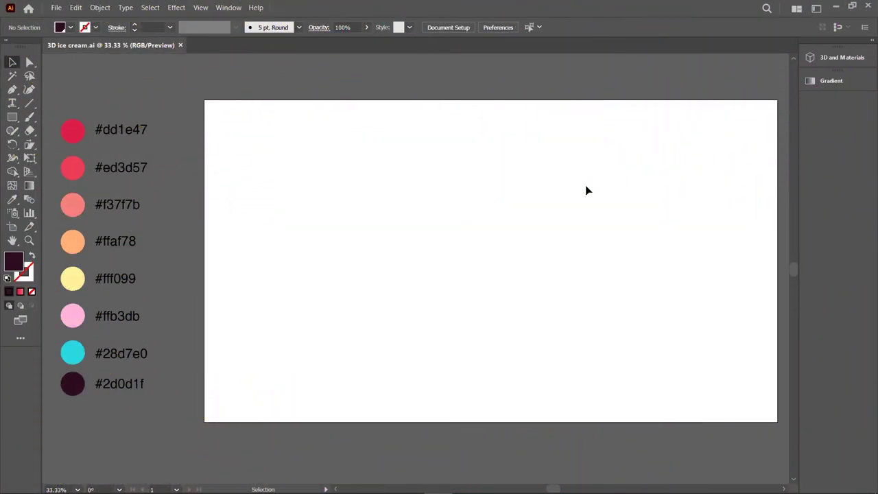
Sample peach #ffaf78 as the stroke colour with no fill, with the Pen tool ready.
{"action": "left_click", "coordinate": [12, 199]}
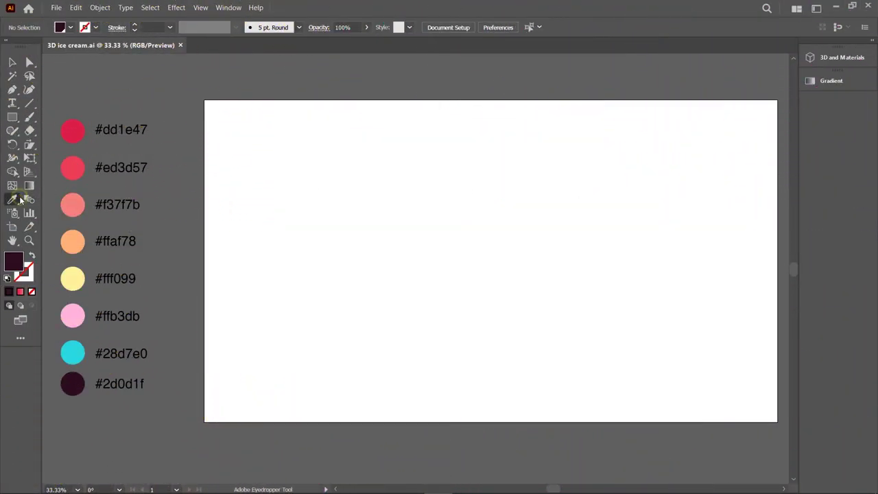
{"action": "left_click", "coordinate": [74, 241]}
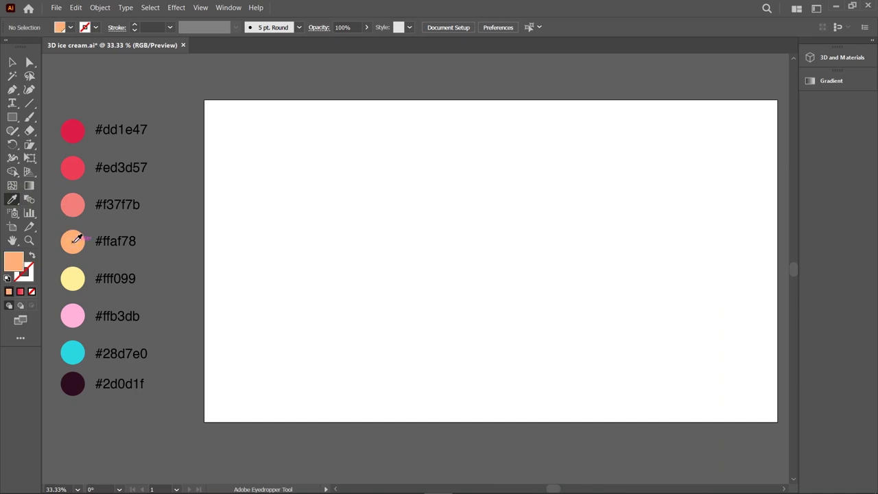
{"action": "left_click", "coordinate": [32, 257]}
{"action": "left_click", "coordinate": [12, 90]}
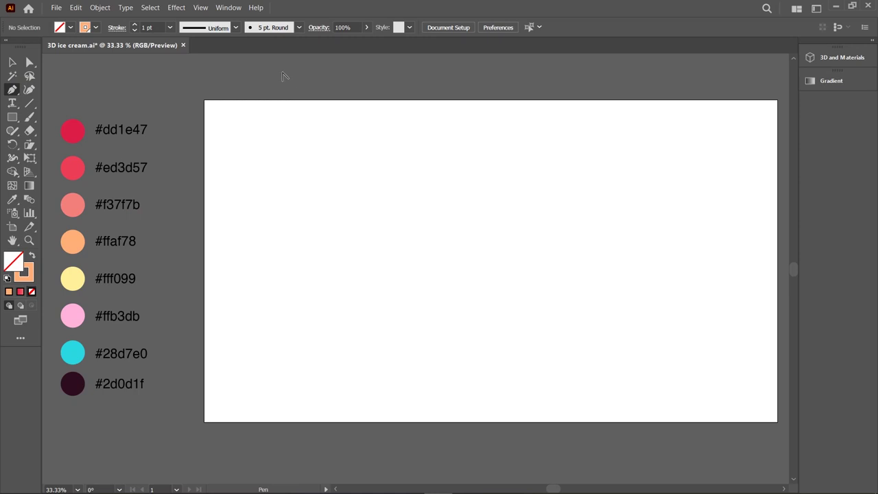
{"action": "scroll", "coordinate": [282, 75], "scroll_direction": "up", "scroll_amount": 1}
{"action": "scroll", "coordinate": [282, 76], "scroll_direction": "up", "scroll_amount": 1}
{"action": "scroll", "coordinate": [281, 76], "scroll_direction": "up", "scroll_amount": 1}
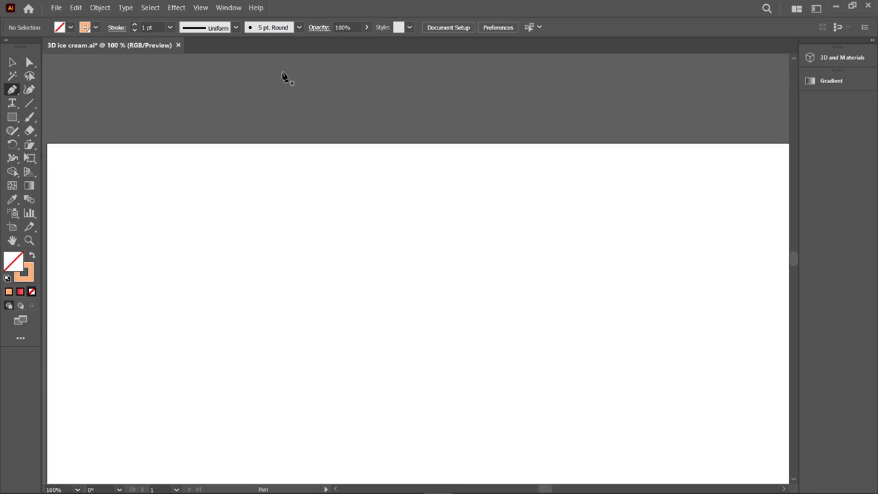
{"action": "scroll", "coordinate": [282, 76], "scroll_direction": "down", "scroll_amount": 2}
{"action": "scroll", "coordinate": [274, 86], "scroll_direction": "down", "scroll_amount": 2}
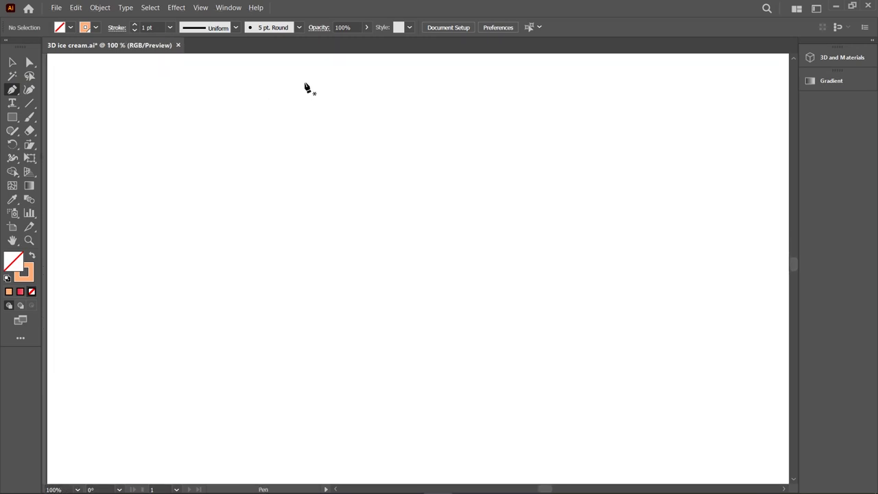
Draw the open cone profile path from the top, down the straight side, to a short base.
{"action": "left_click", "coordinate": [306, 83]}
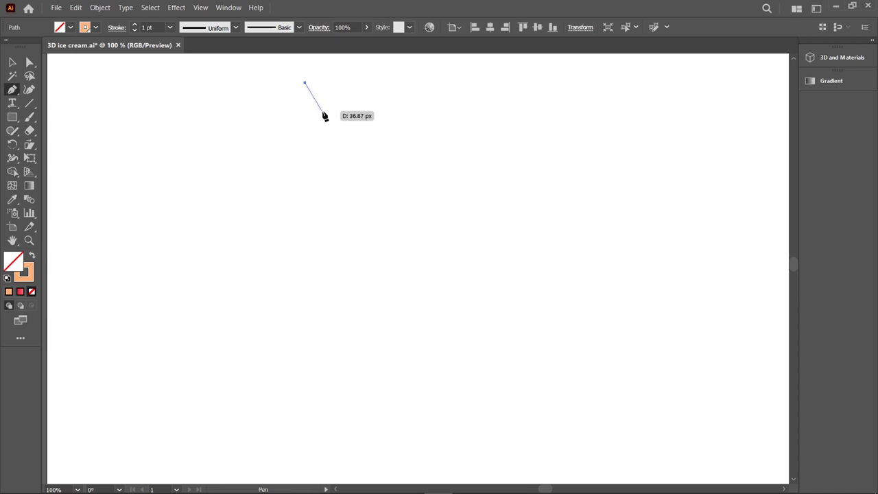
{"action": "left_click", "coordinate": [323, 111]}
{"action": "left_click", "coordinate": [345, 205]}
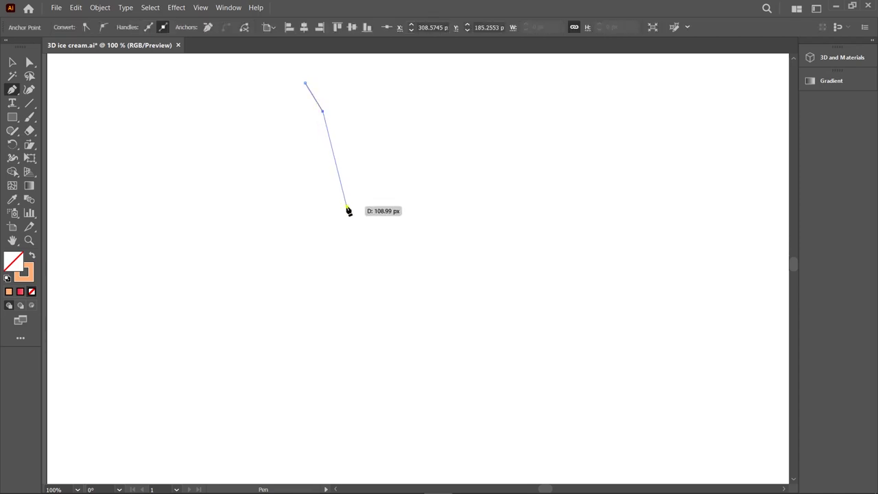
{"action": "left_click", "coordinate": [384, 245]}
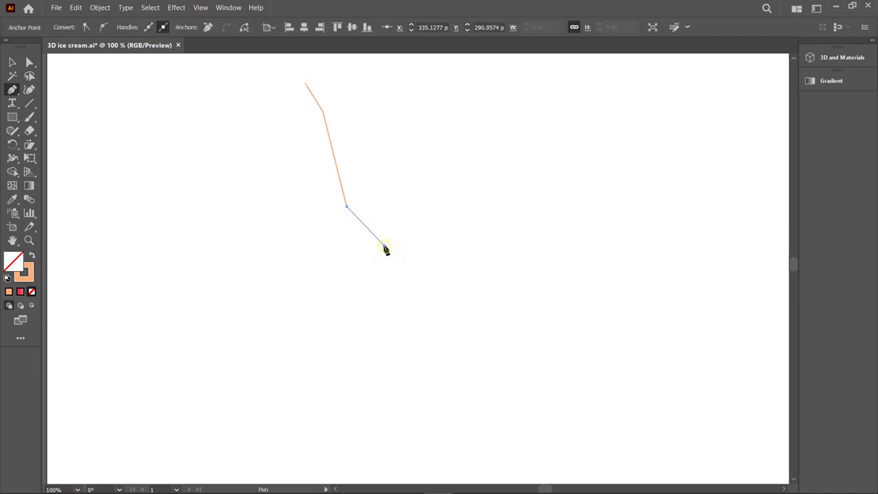
{"action": "left_click", "coordinate": [389, 449]}
{"action": "left_click", "coordinate": [460, 450]}
{"action": "key", "text": "Return"}
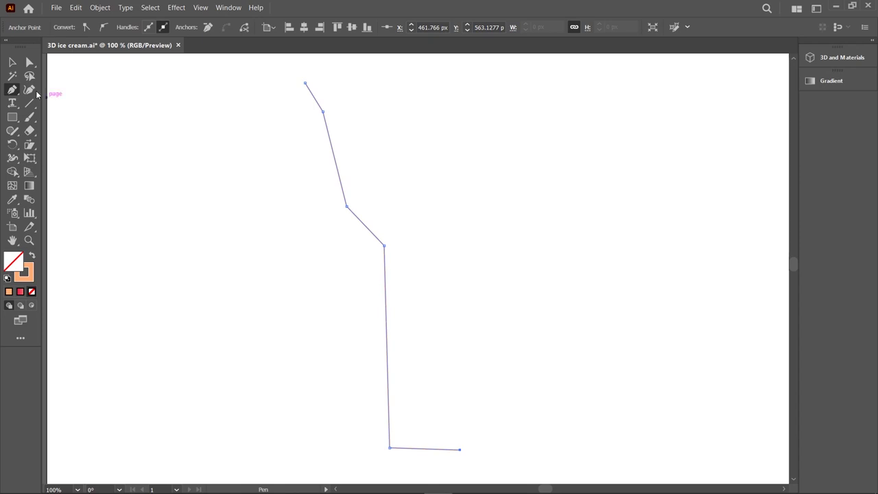
Bend the upper profile segments into curved scoop bumps with the Curvature tool.
{"action": "left_click", "coordinate": [30, 89]}
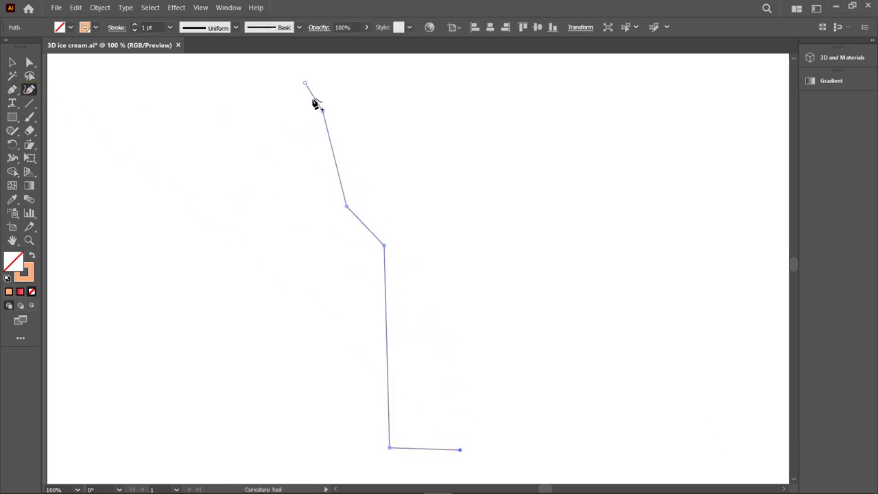
{"action": "left_click", "coordinate": [310, 100]}
{"action": "left_click_drag", "start_coordinate": [335, 165], "coordinate": [326, 174]}
{"action": "left_click_drag", "start_coordinate": [359, 220], "coordinate": [353, 229]}
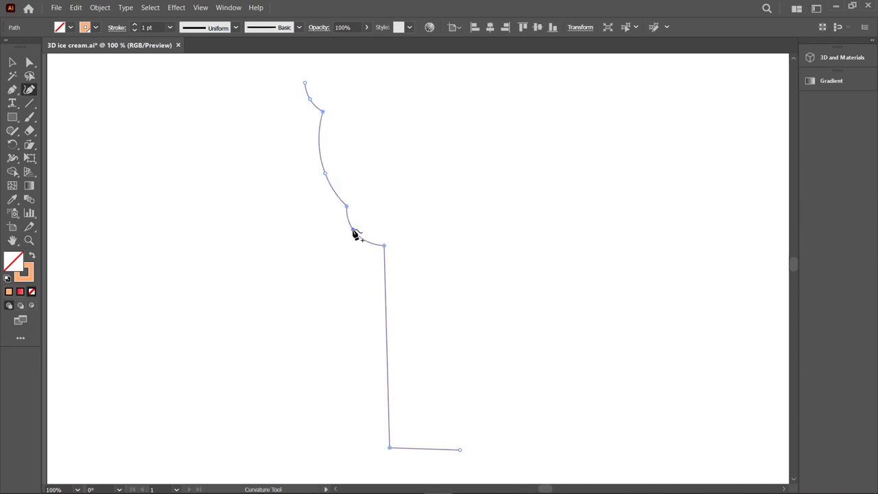
{"action": "left_click", "coordinate": [14, 118]}
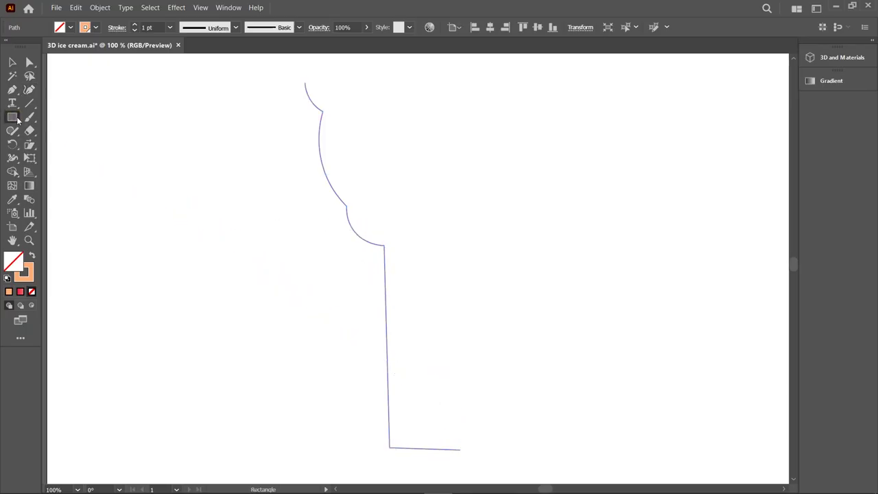
Draw a rounded bar across the cone's side and duplicate it into four bars 50 px apart.
{"action": "left_click", "coordinate": [68, 130]}
{"action": "mouse_move", "coordinate": [383, 272]}
{"action": "left_mouse_down"}
{"action": "mouse_move", "coordinate": [451, 288]}
{"action": "mouse_move", "coordinate": [490, 285]}
{"action": "left_mouse_up"}
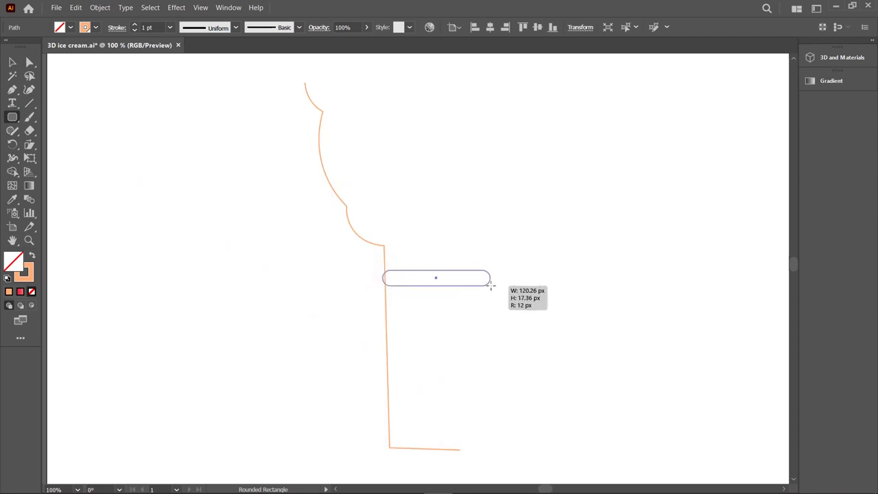
{"action": "left_click_drag", "start_coordinate": [491, 286], "coordinate": [487, 288]}
{"action": "left_click", "coordinate": [12, 62]}
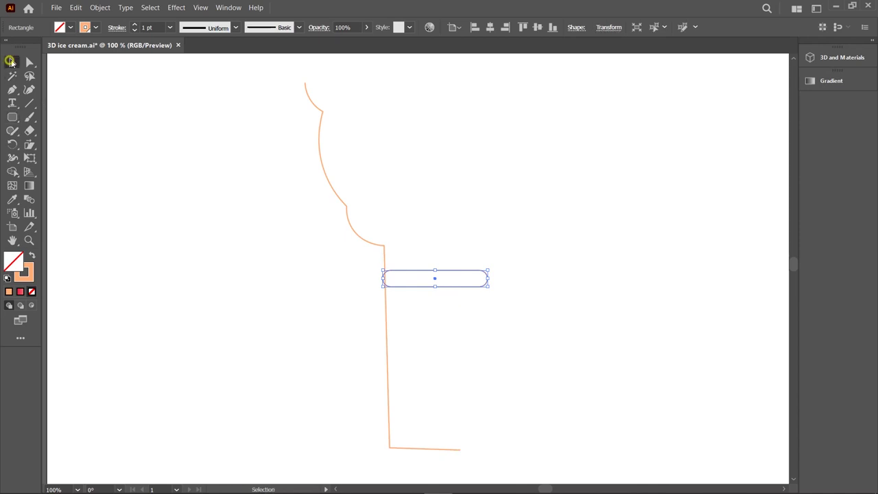
{"action": "left_click_drag", "start_coordinate": [401, 287], "coordinate": [404, 335]}
{"action": "key", "text": "ctrl+d"}
{"action": "key", "text": "ctrl+d"}
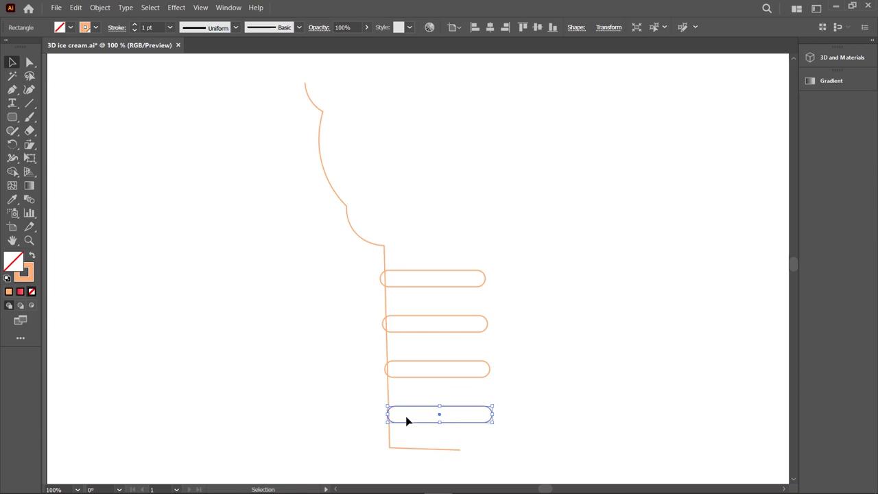
Round off the outline's bottom-left corner with its live-corner widget.
{"action": "left_click", "coordinate": [30, 63]}
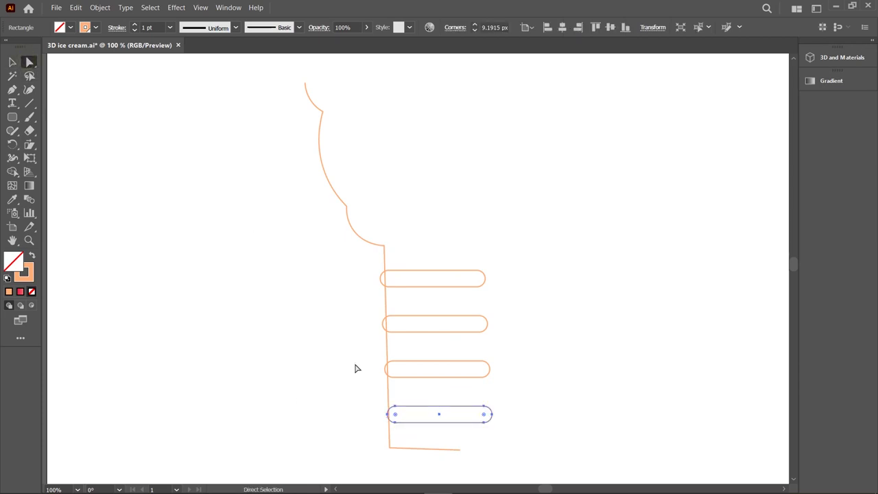
{"action": "left_click", "coordinate": [390, 447]}
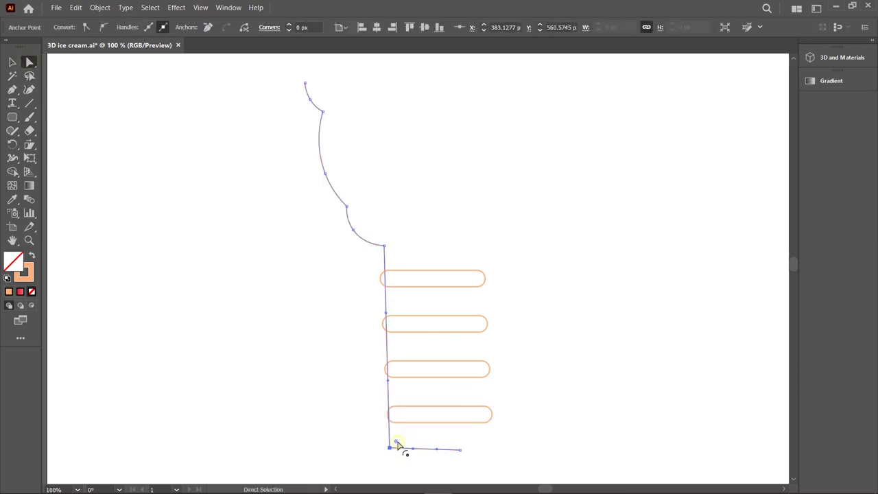
{"action": "left_click_drag", "start_coordinate": [396, 444], "coordinate": [421, 435]}
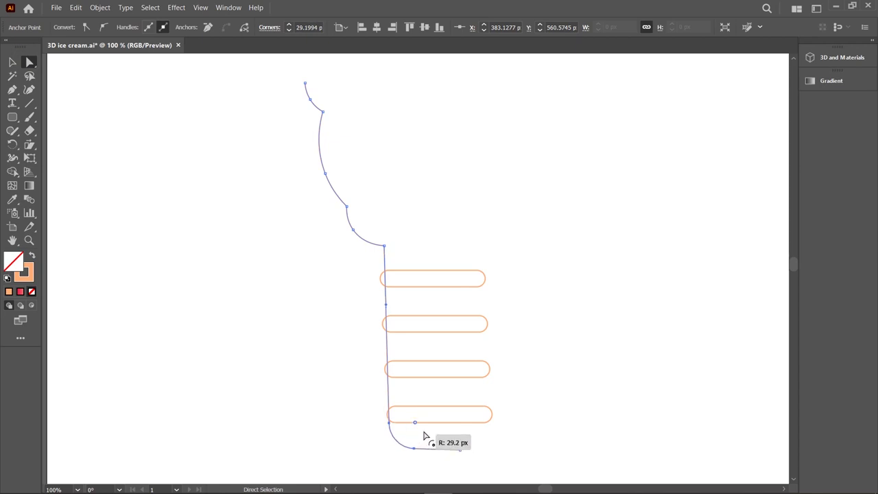
{"action": "left_click", "coordinate": [343, 433]}
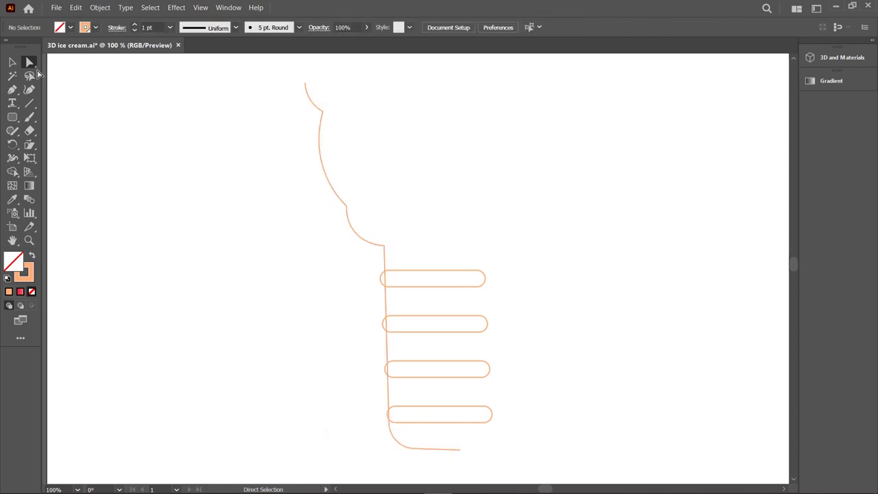
Nudge the bottom bar slightly left, then select the outline with all four bars.
{"action": "left_click", "coordinate": [12, 61]}
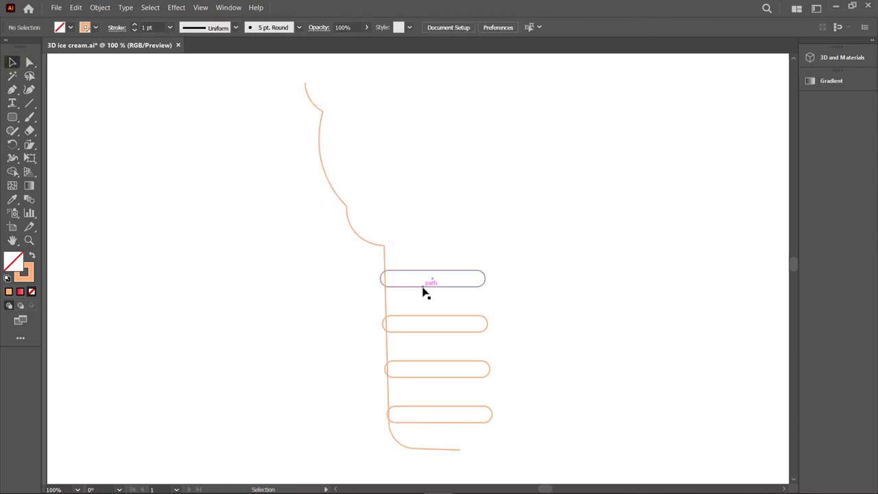
{"action": "left_click", "coordinate": [420, 410]}
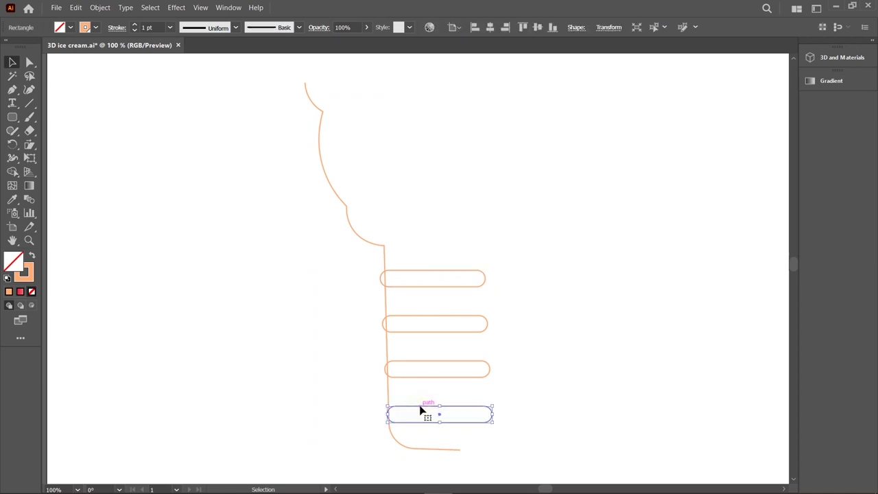
{"action": "left_click_drag", "start_coordinate": [437, 411], "coordinate": [433, 415]}
{"action": "left_click", "coordinate": [420, 348]}
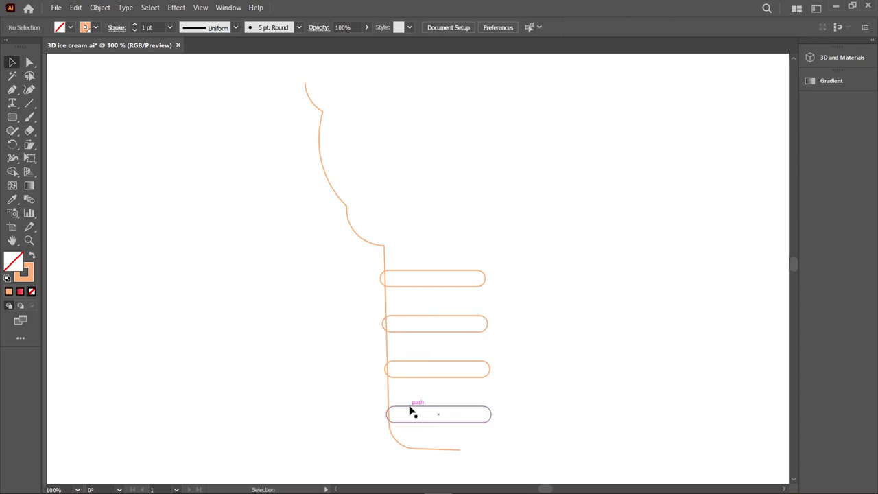
{"action": "left_click", "coordinate": [410, 410]}
{"action": "left_click", "coordinate": [408, 376]}
{"action": "left_click", "coordinate": [391, 385]}
{"action": "left_click", "coordinate": [405, 288]}
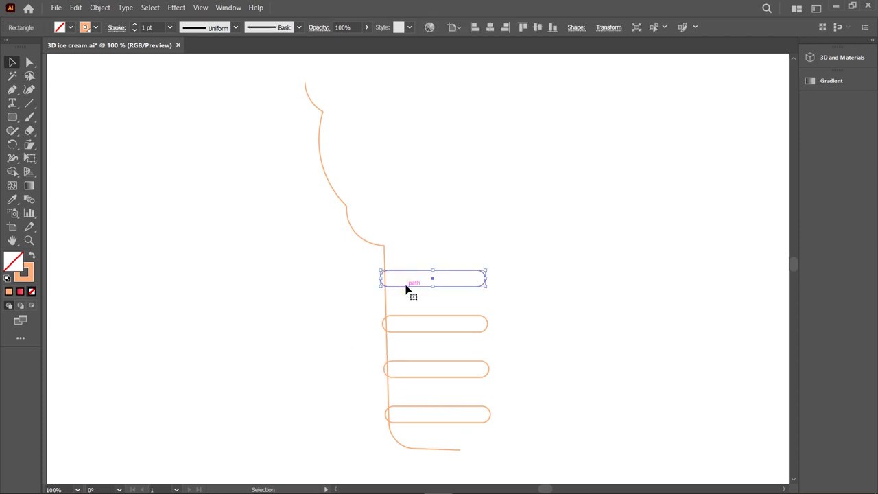
{"action": "left_click", "coordinate": [338, 275]}
{"action": "left_click_drag", "start_coordinate": [301, 179], "coordinate": [480, 455]}
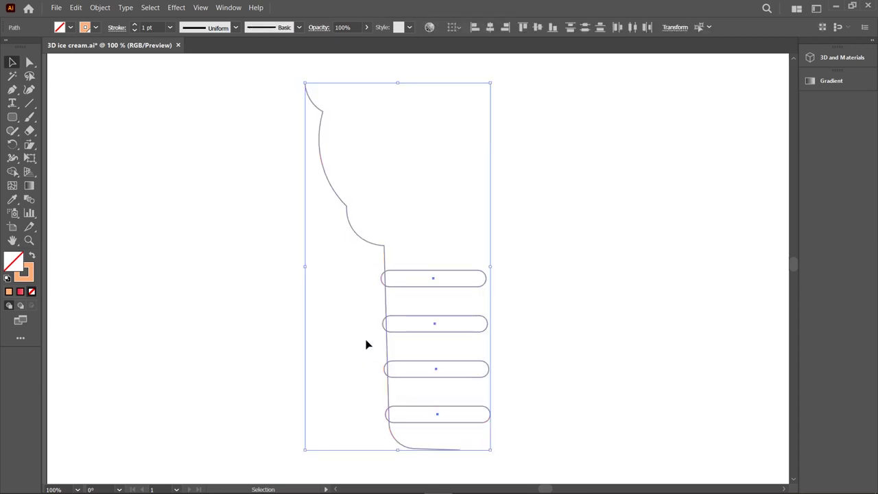
Delete the four bars and leftover straight pieces with Shape Builder, leaving notches.
{"action": "left_click", "coordinate": [12, 172]}
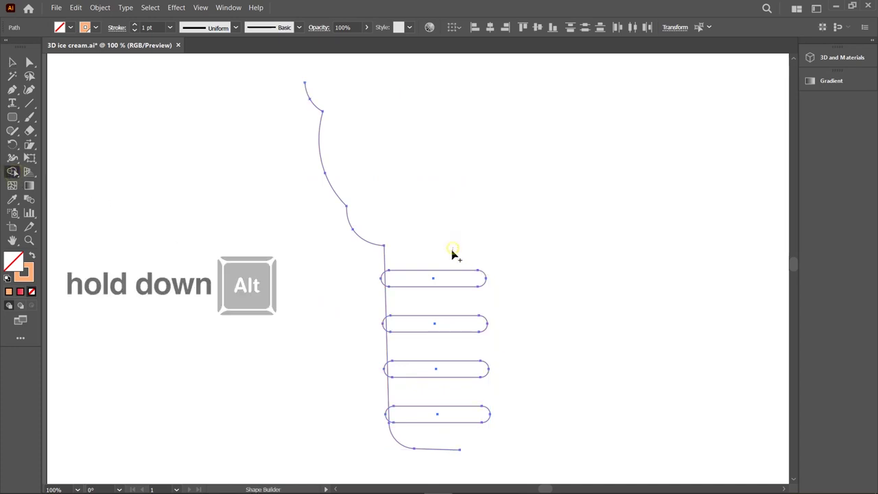
{"action": "left_click_drag", "start_coordinate": [452, 269], "coordinate": [451, 426]}
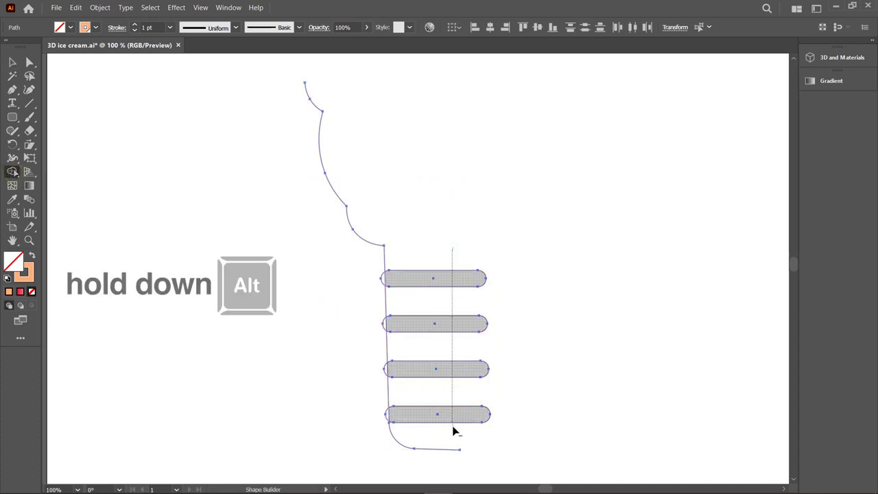
{"action": "scroll", "coordinate": [395, 431], "scroll_direction": "up", "scroll_amount": 4}
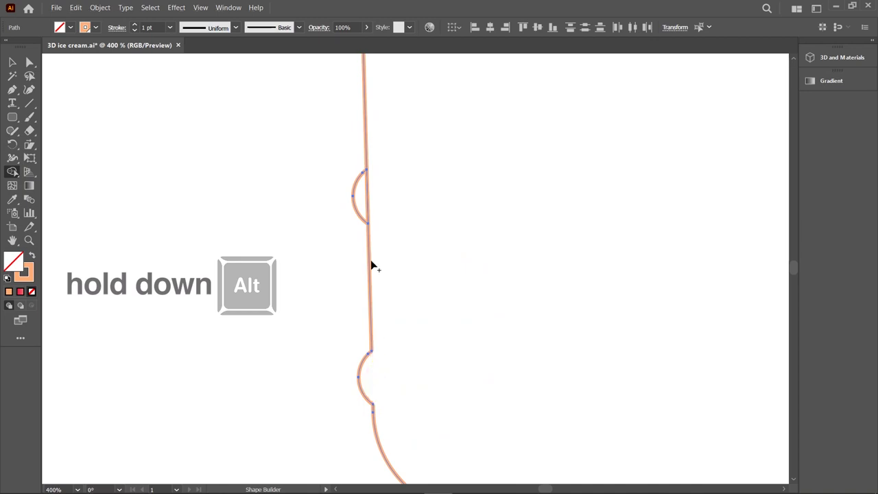
{"action": "scroll", "coordinate": [374, 247], "scroll_direction": "up", "scroll_amount": 3}
{"action": "scroll", "coordinate": [381, 287], "scroll_direction": "up", "scroll_amount": 3}
{"action": "scroll", "coordinate": [384, 297], "scroll_direction": "up", "scroll_amount": 3}
{"action": "scroll", "coordinate": [383, 308], "scroll_direction": "up", "scroll_amount": 3}
{"action": "scroll", "coordinate": [374, 334], "scroll_direction": "up", "scroll_amount": 1}
{"action": "left_click", "coordinate": [363, 344], "text": "alt"}
{"action": "left_click", "coordinate": [358, 180], "text": "alt"}
{"action": "scroll", "coordinate": [398, 253], "scroll_direction": "down", "scroll_amount": 5}
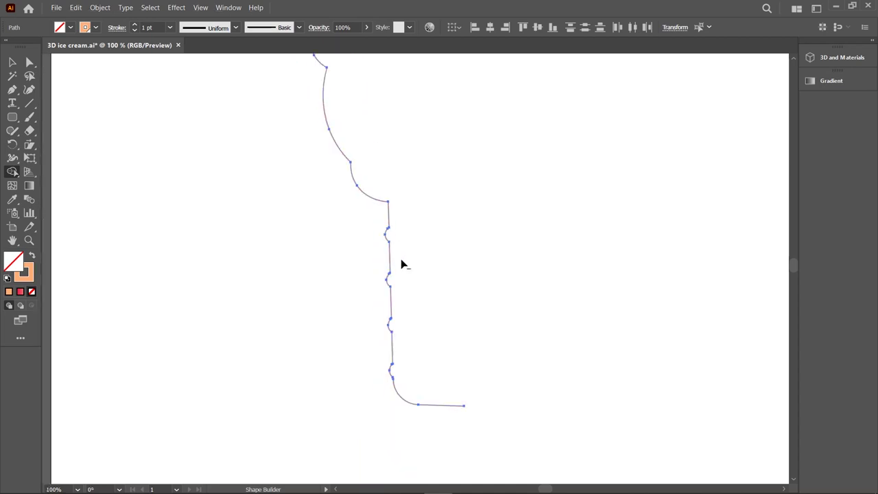
Group the notched cone profile and move it onto the artboard.
{"action": "left_click", "coordinate": [11, 63]}
{"action": "left_click", "coordinate": [370, 223]}
{"action": "right_click", "coordinate": [384, 233]}
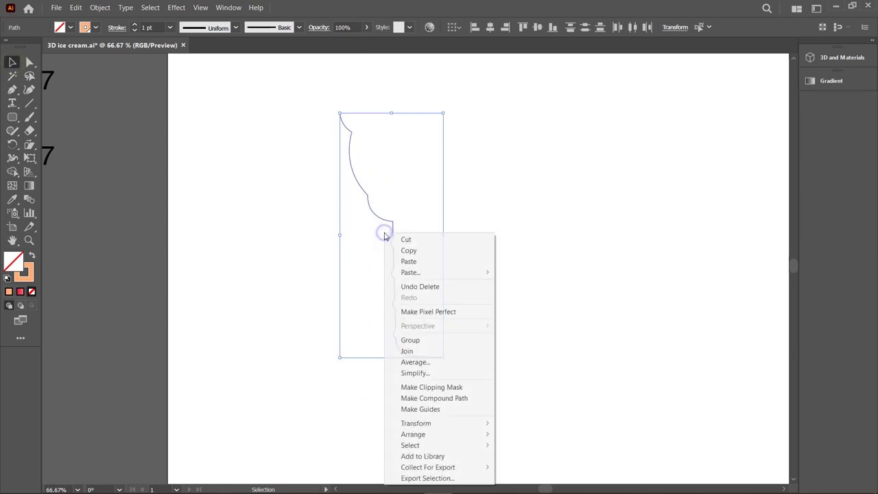
{"action": "left_click", "coordinate": [445, 340]}
{"action": "scroll", "coordinate": [353, 340], "scroll_direction": "down", "scroll_amount": 2}
{"action": "left_click_drag", "start_coordinate": [374, 329], "coordinate": [479, 402]}
{"action": "scroll", "coordinate": [488, 288], "scroll_direction": "up", "scroll_amount": 1}
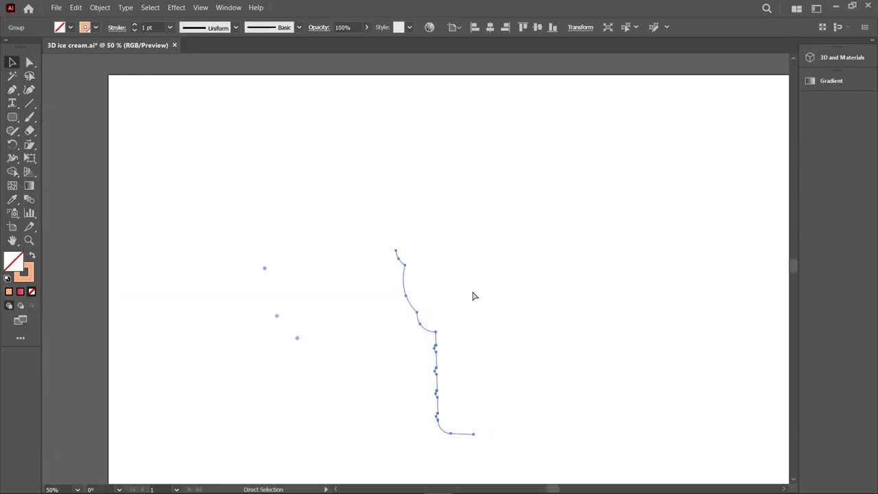
{"action": "scroll", "coordinate": [419, 347], "scroll_direction": "right", "scroll_amount": 1}
{"action": "scroll", "coordinate": [419, 347], "scroll_direction": "right", "scroll_amount": 1}
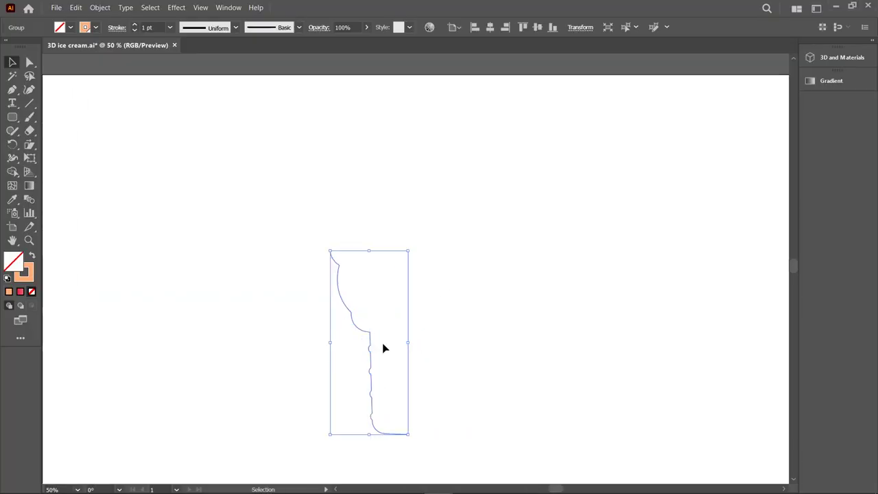
{"action": "left_click", "coordinate": [228, 8]}
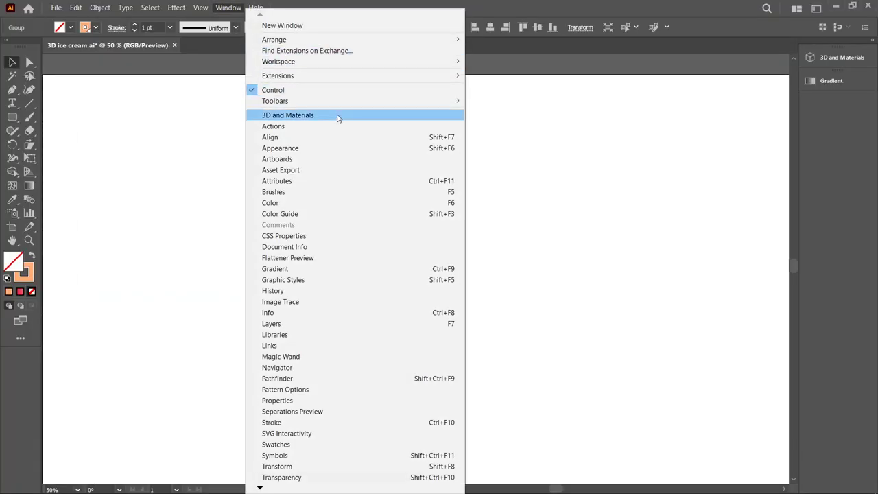
Revolve the profile in 3D with Right Edge offset and the Front rotation preset.
{"action": "left_click", "coordinate": [835, 59]}
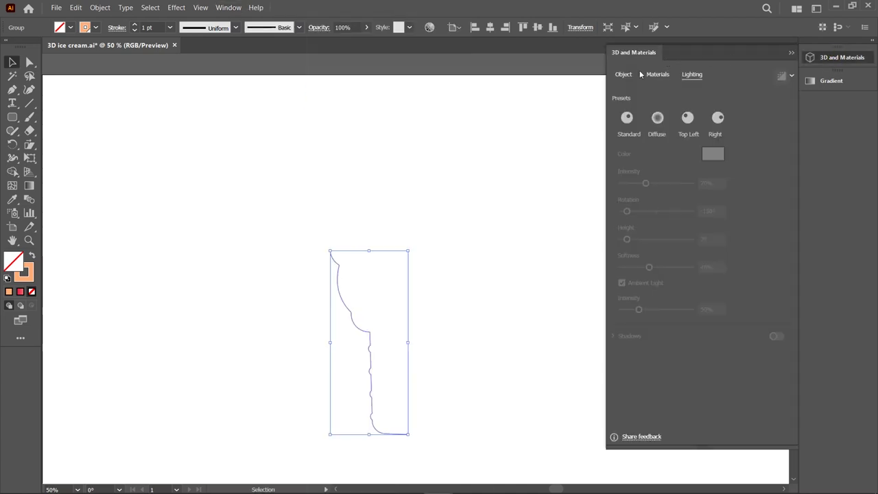
{"action": "left_click", "coordinate": [622, 75]}
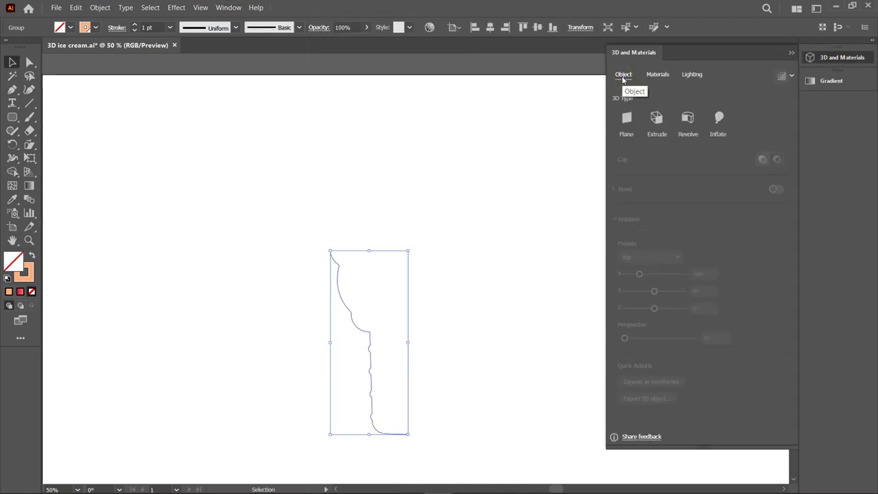
{"action": "left_click", "coordinate": [688, 119]}
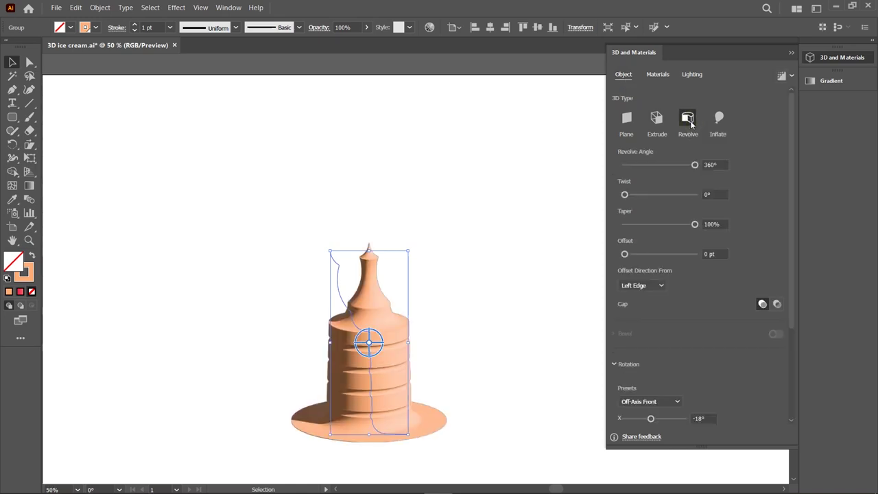
{"action": "left_click", "coordinate": [656, 284]}
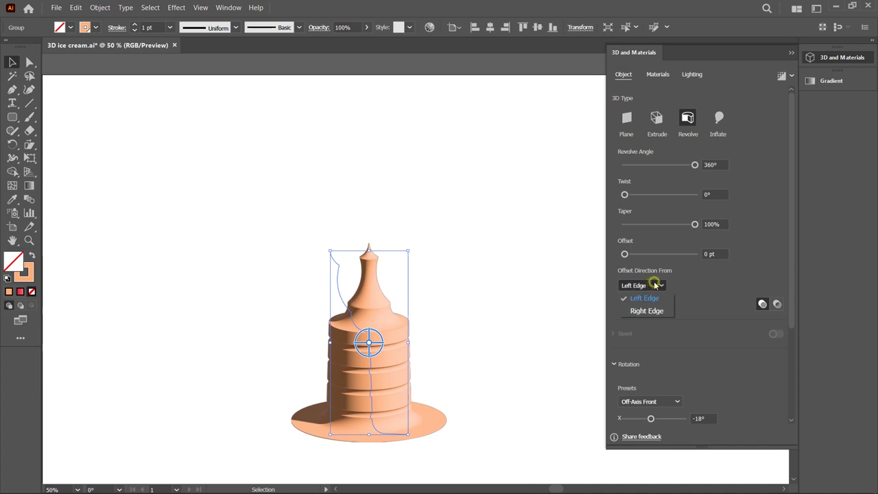
{"action": "left_click", "coordinate": [653, 312]}
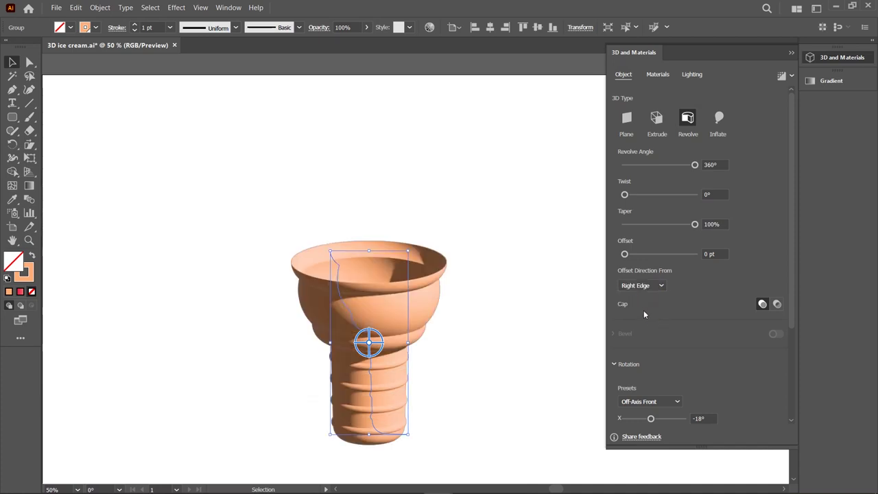
{"action": "left_click", "coordinate": [650, 401]}
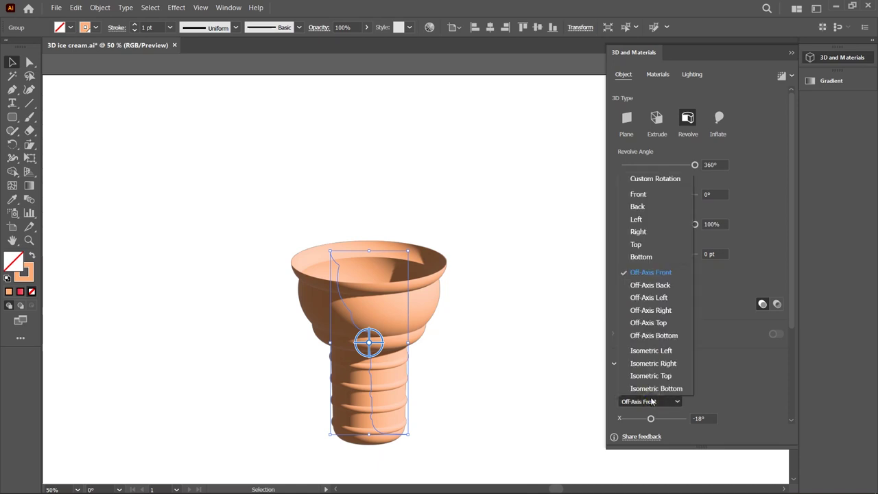
{"action": "left_click", "coordinate": [651, 194]}
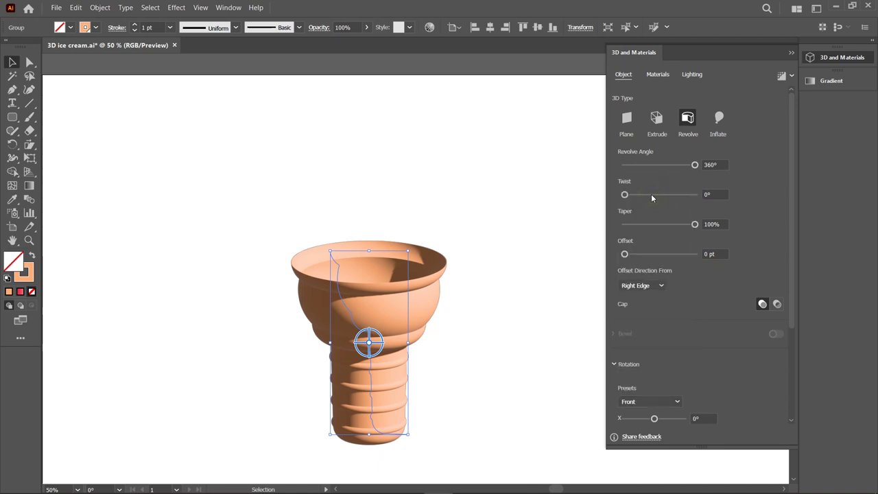
Adjust the bottom anchor's handle to reshape the cone's base curve, then reselect the cone.
{"action": "left_click", "coordinate": [30, 62]}
{"action": "scroll", "coordinate": [389, 449], "scroll_direction": "up", "scroll_amount": 3}
{"action": "mouse_move", "coordinate": [460, 391]}
{"action": "left_mouse_down"}
{"action": "mouse_move", "coordinate": [354, 441]}
{"action": "mouse_move", "coordinate": [379, 415]}
{"action": "left_mouse_up"}
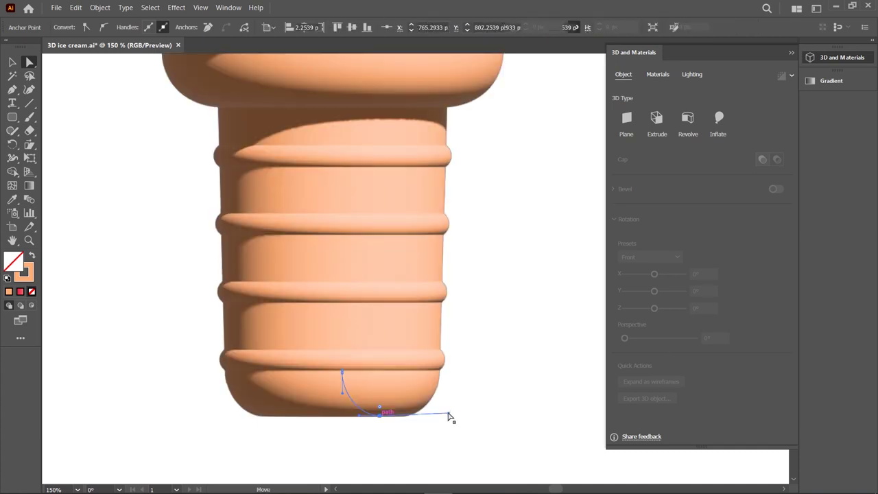
{"action": "left_click_drag", "start_coordinate": [447, 413], "coordinate": [450, 416]}
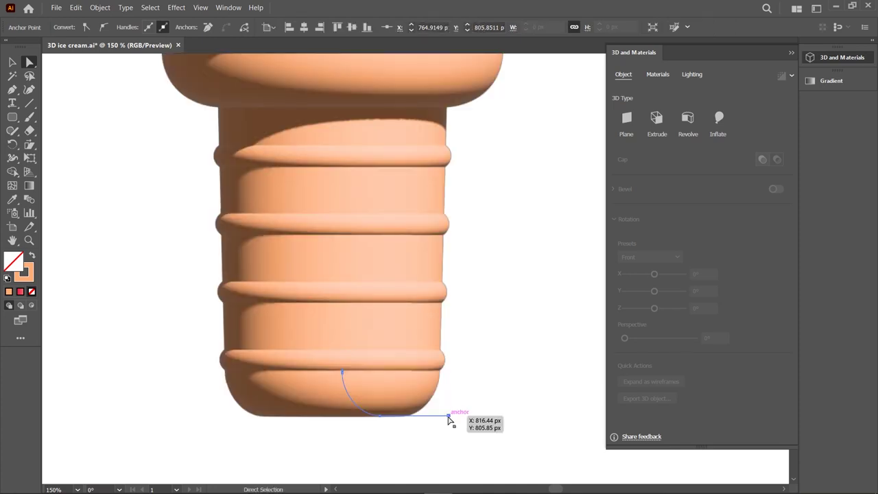
{"action": "left_click", "coordinate": [12, 63]}
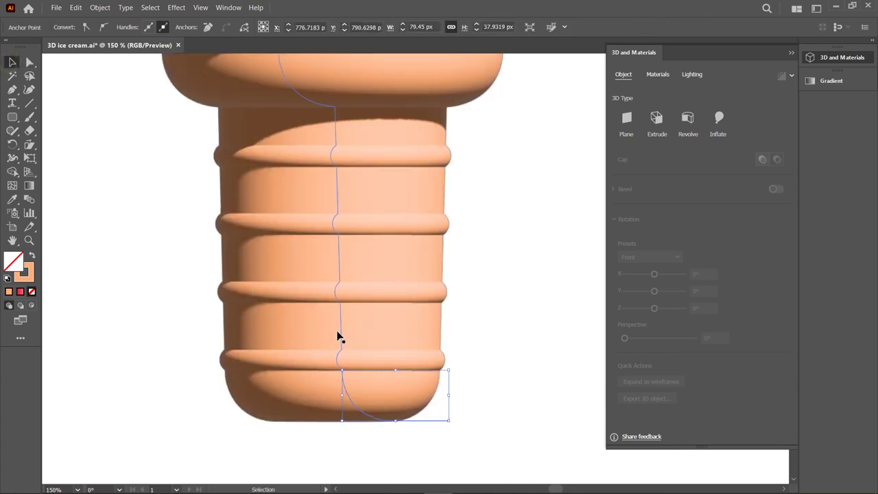
{"action": "key", "text": "ctrl+minus"}
{"action": "key", "text": "ctrl+minus"}
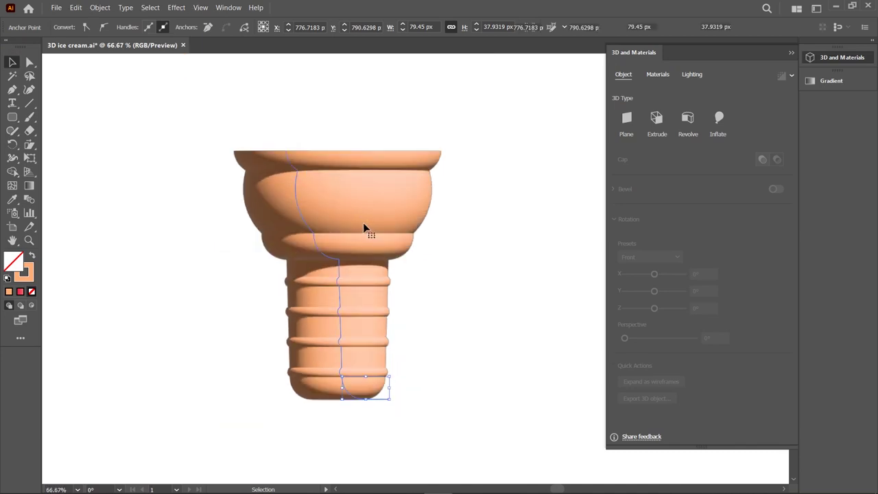
{"action": "left_click", "coordinate": [362, 222]}
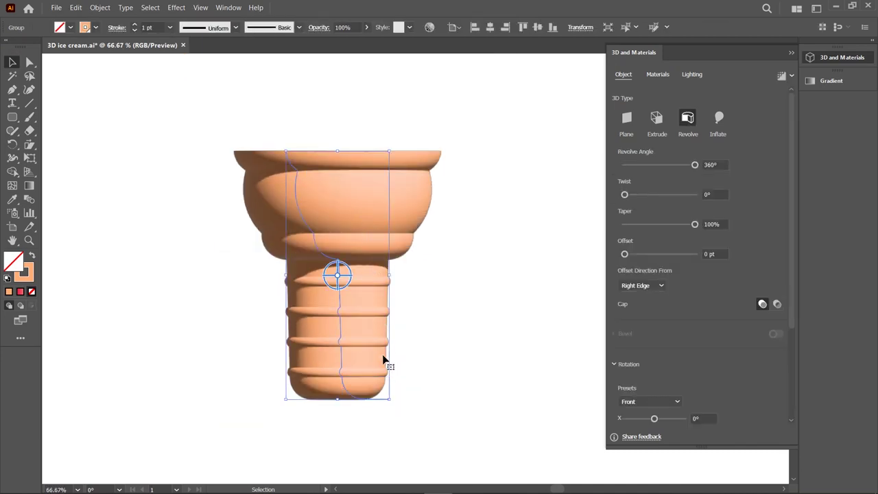
Rotate the cone's light to 86° and render it with ray tracing.
{"action": "left_click", "coordinate": [691, 75]}
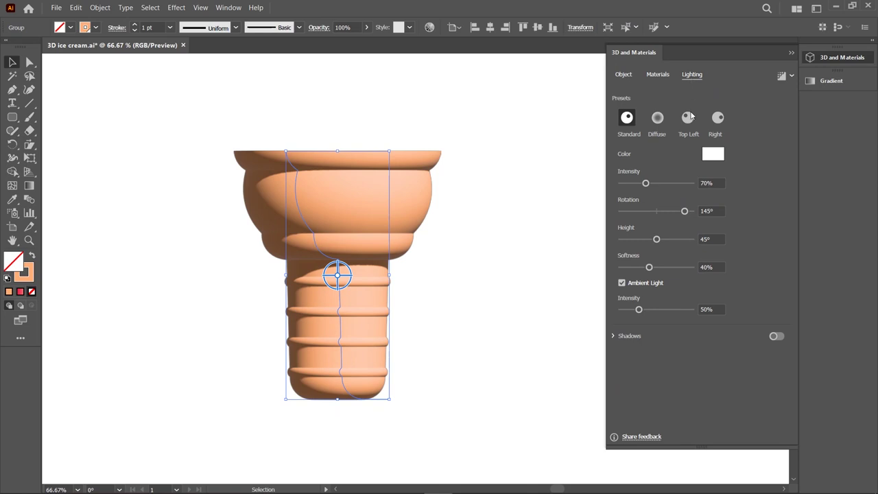
{"action": "left_click_drag", "start_coordinate": [686, 211], "coordinate": [675, 211]}
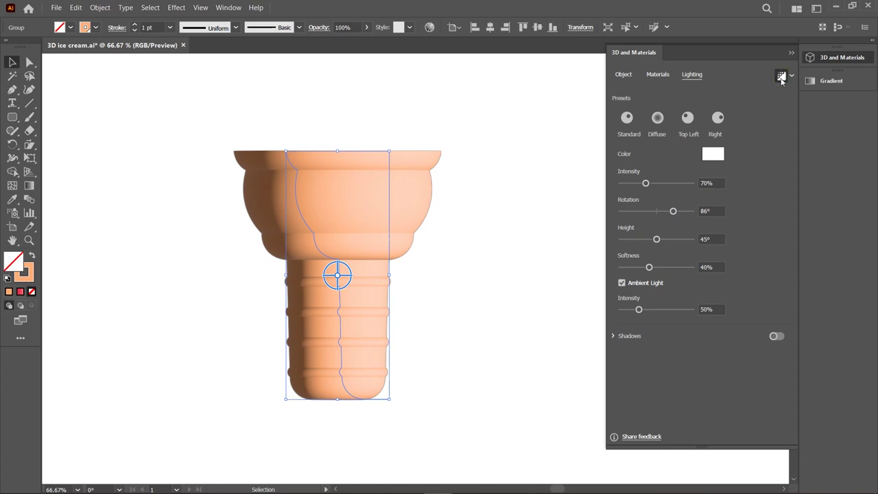
{"action": "left_click", "coordinate": [781, 77]}
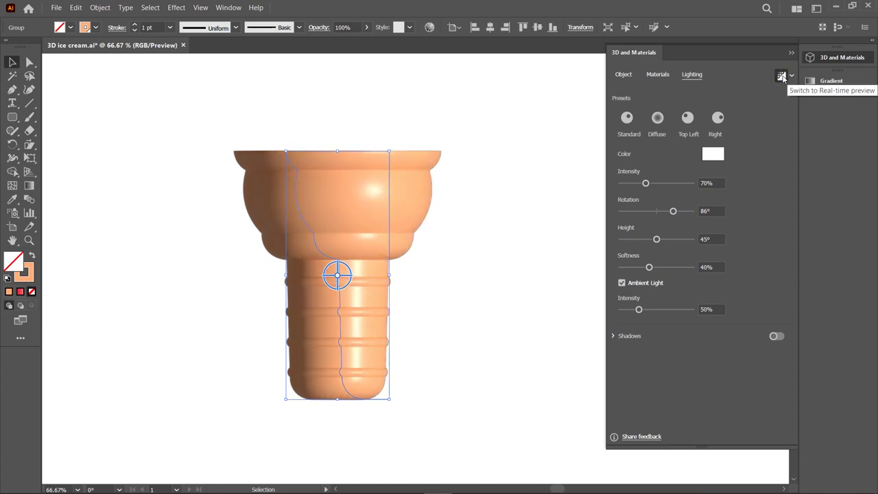
{"action": "left_click", "coordinate": [464, 271]}
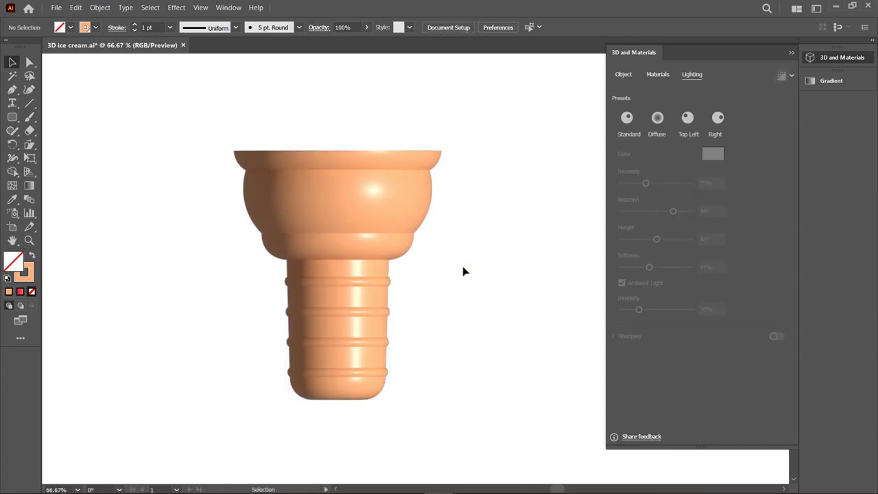
{"action": "scroll", "coordinate": [235, 335], "scroll_direction": "down", "scroll_amount": 1}
{"action": "scroll", "coordinate": [235, 335], "scroll_direction": "down", "scroll_amount": 2}
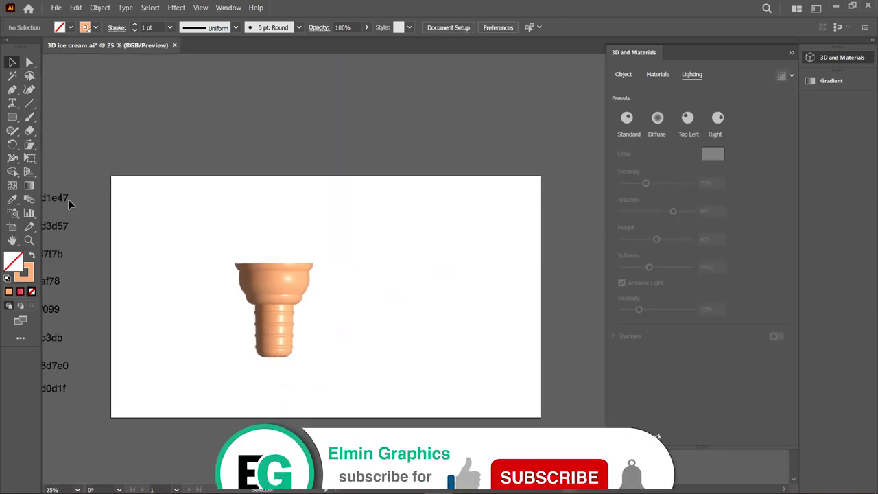
{"action": "left_click", "coordinate": [11, 118]}
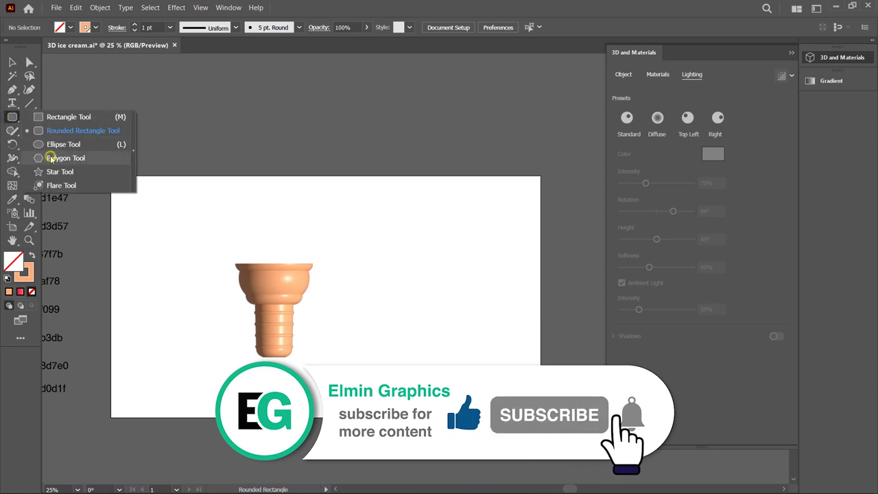
Draw a large five-sided polygon on the artboard beside the cone.
{"action": "left_click", "coordinate": [52, 158]}
{"action": "left_click", "coordinate": [32, 255]}
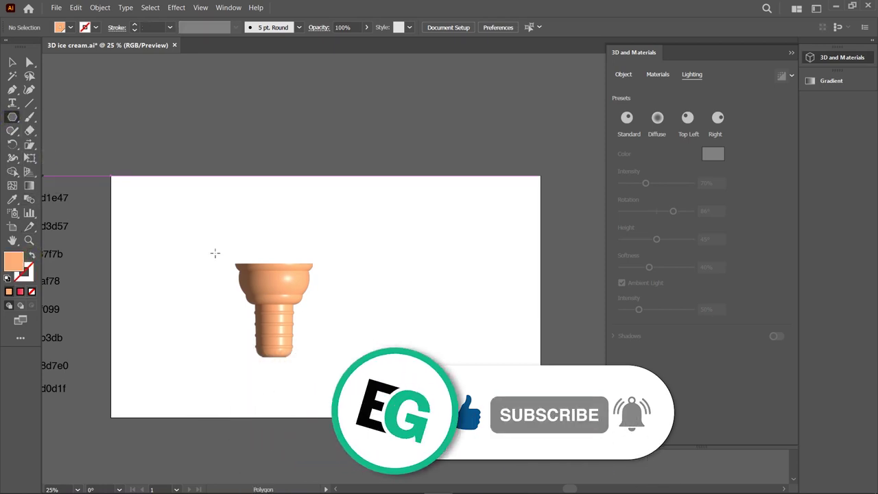
{"action": "scroll", "coordinate": [453, 265], "scroll_direction": "up", "scroll_amount": 2}
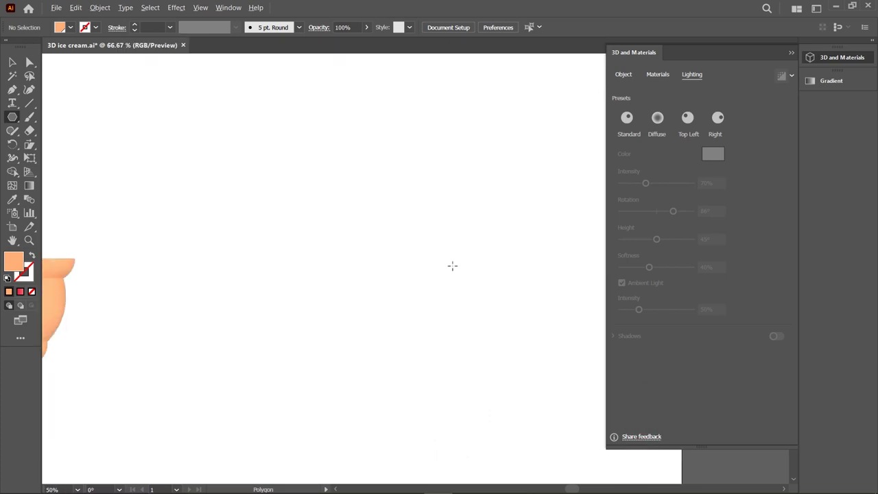
{"action": "scroll", "coordinate": [452, 266], "scroll_direction": "up", "scroll_amount": 1}
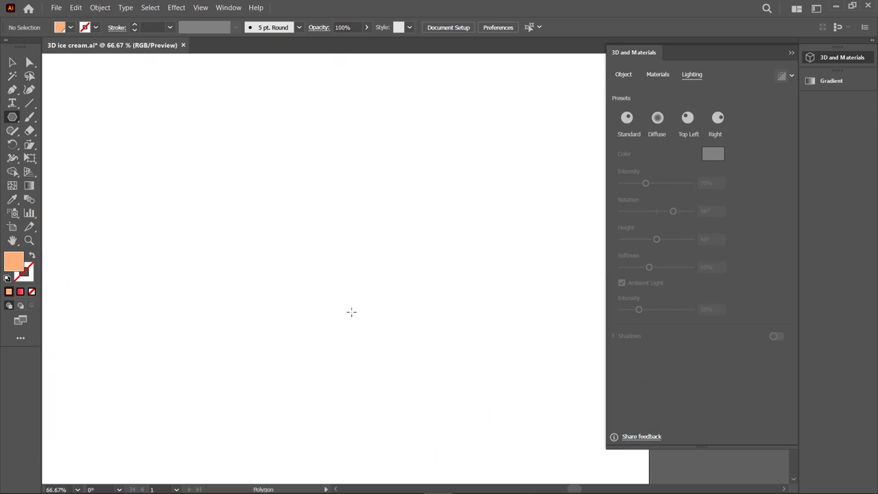
{"action": "left_click_drag", "start_coordinate": [348, 292], "coordinate": [404, 336]}
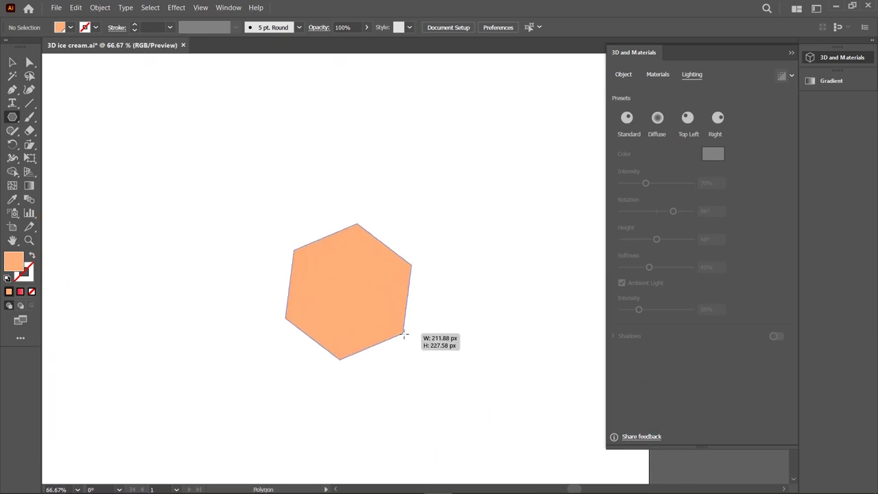
{"action": "key", "text": "Down"}
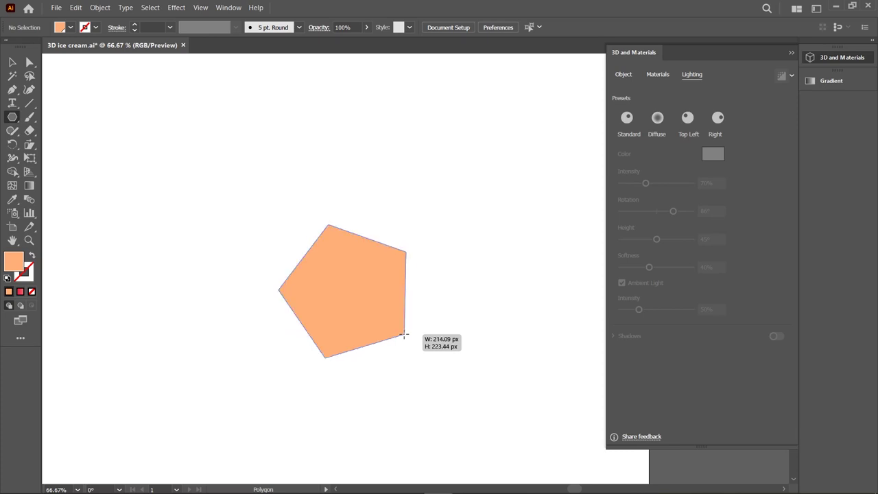
{"action": "left_click_drag", "start_coordinate": [404, 335], "coordinate": [425, 376]}
{"action": "left_click", "coordinate": [10, 62]}
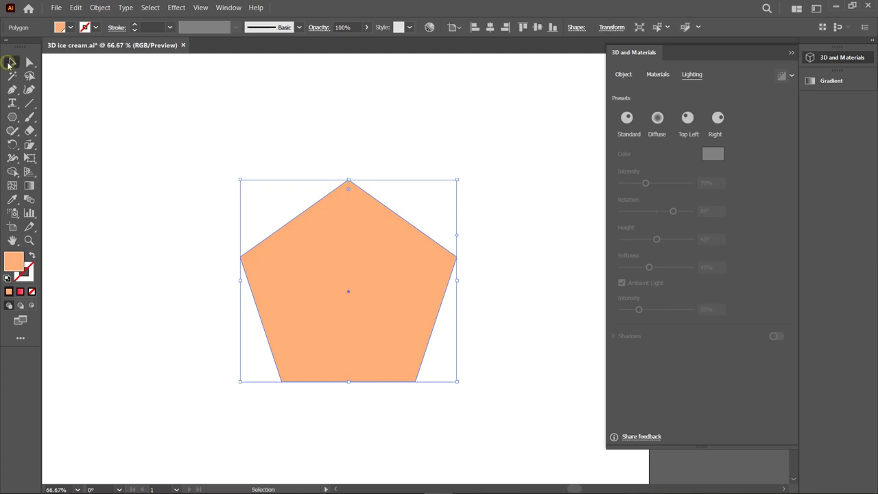
{"action": "key", "text": "ctrl+minus"}
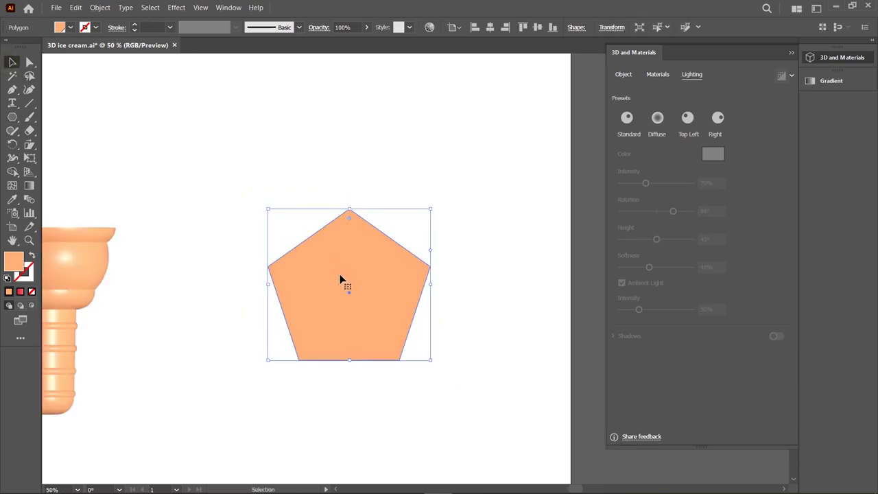
Fill the pentagon with a diagonal gradient whose end stop is pink #f37f7b.
{"action": "left_click", "coordinate": [828, 83]}
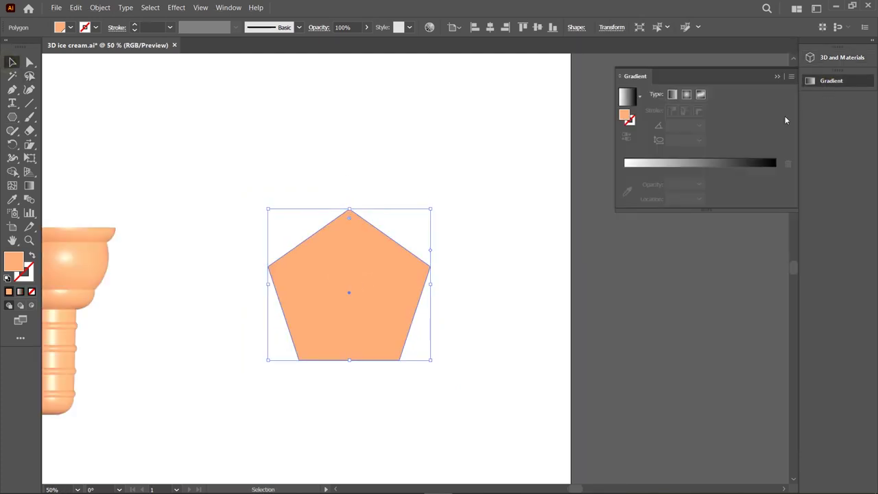
{"action": "left_click", "coordinate": [733, 163]}
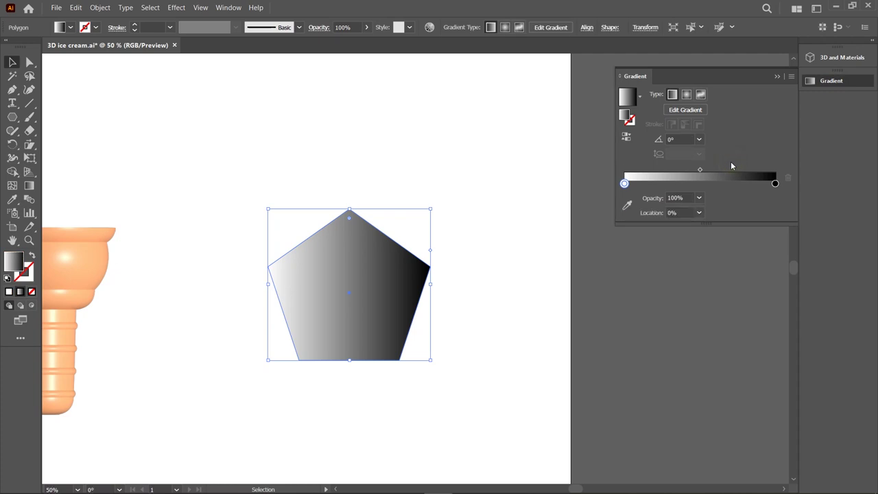
{"action": "left_click", "coordinate": [692, 112]}
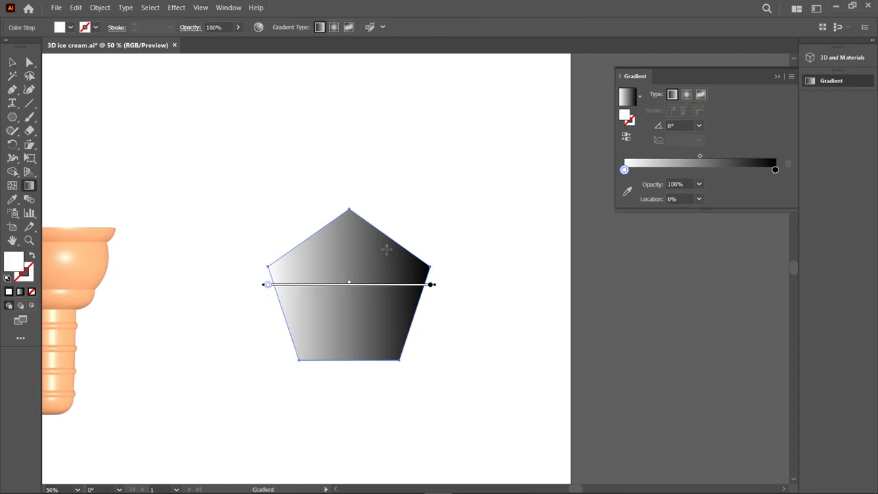
{"action": "left_click_drag", "start_coordinate": [389, 238], "coordinate": [299, 358]}
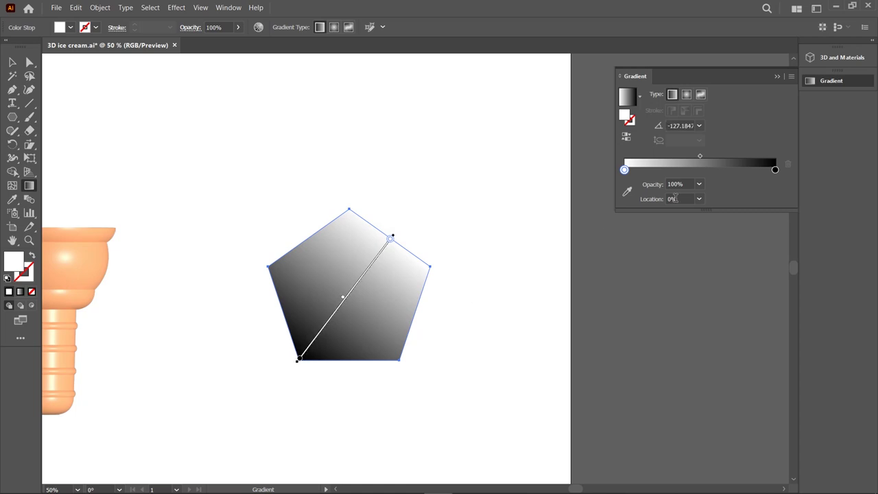
{"action": "left_click", "coordinate": [700, 171]}
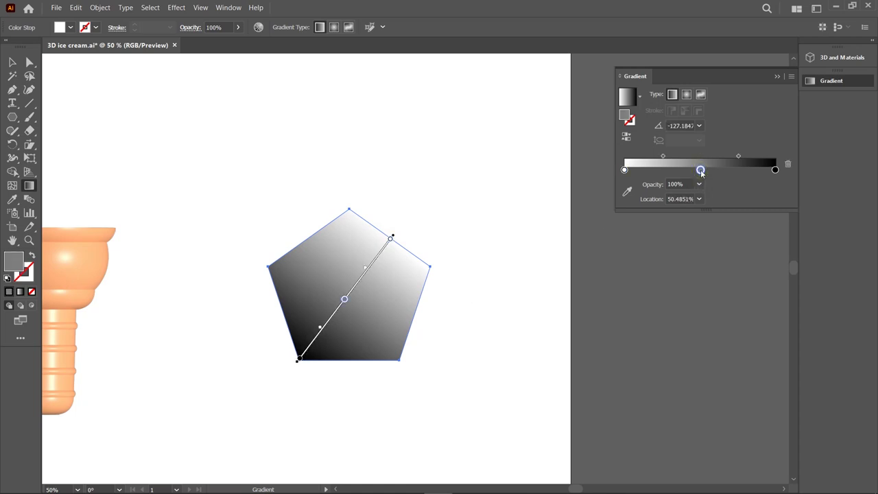
{"action": "left_click", "coordinate": [775, 170]}
{"action": "left_click", "coordinate": [626, 192]}
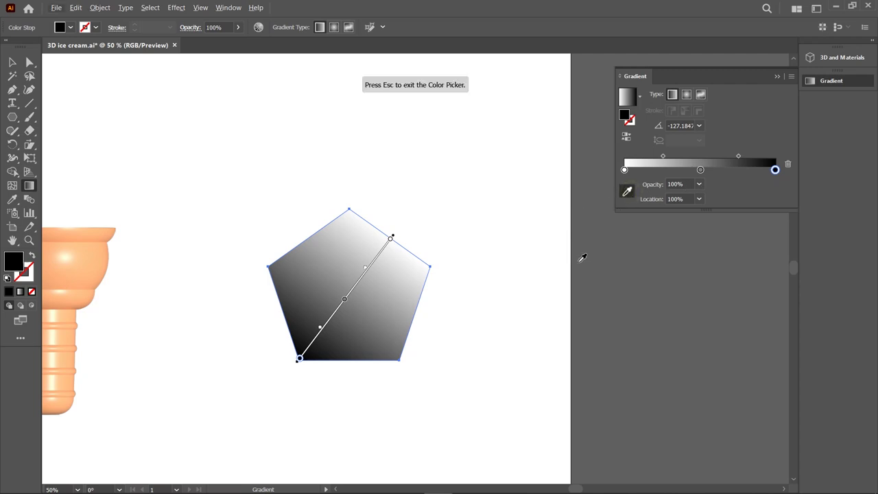
{"action": "scroll", "coordinate": [585, 257], "scroll_direction": "down", "scroll_amount": 2, "text": "alt"}
{"action": "scroll", "coordinate": [585, 258], "scroll_direction": "down", "scroll_amount": 1, "text": "alt"}
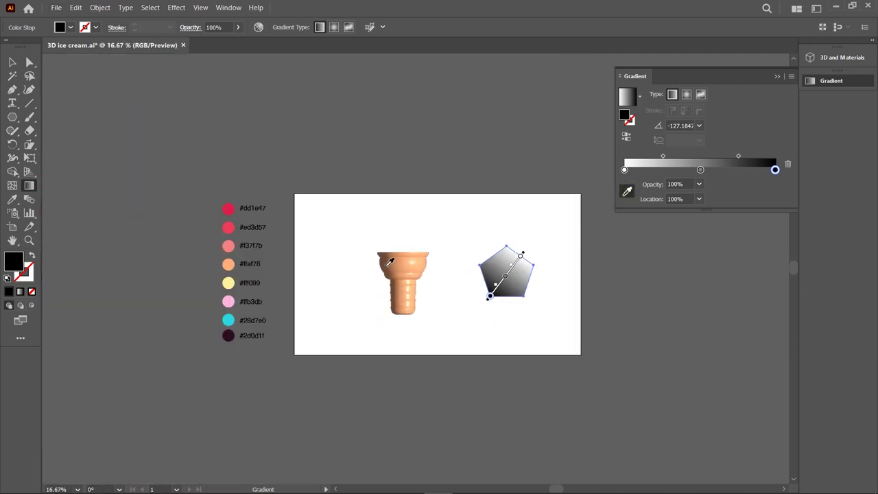
{"action": "left_click", "coordinate": [232, 244]}
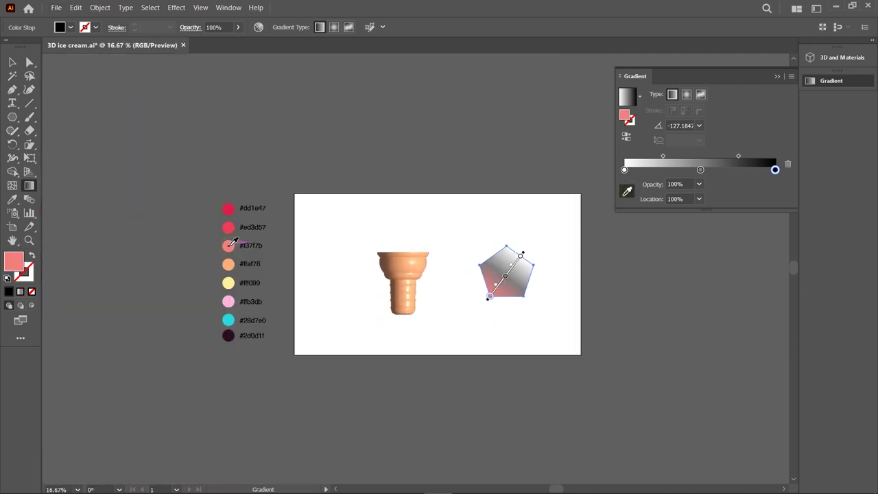
Set the middle gradient stop to #ed3d57 and the starting stop to #dd1e47.
{"action": "left_click", "coordinate": [701, 169]}
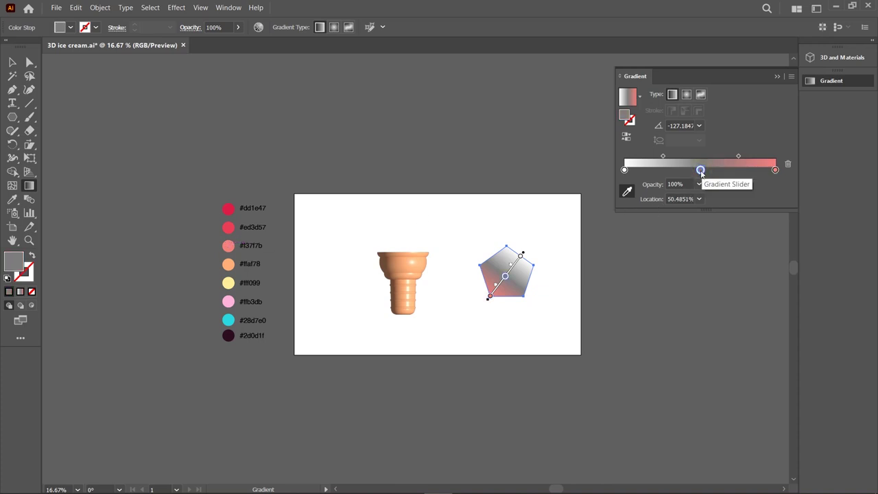
{"action": "left_click", "coordinate": [229, 225]}
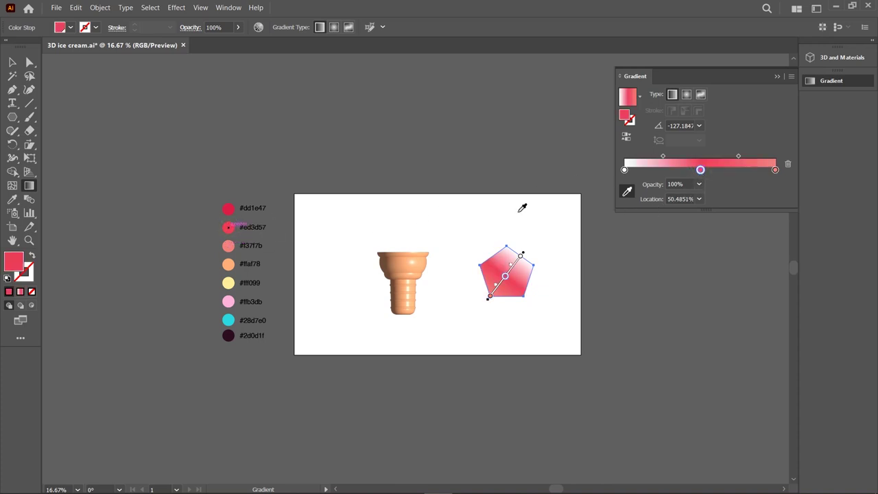
{"action": "left_click", "coordinate": [624, 169]}
{"action": "left_click", "coordinate": [230, 209]}
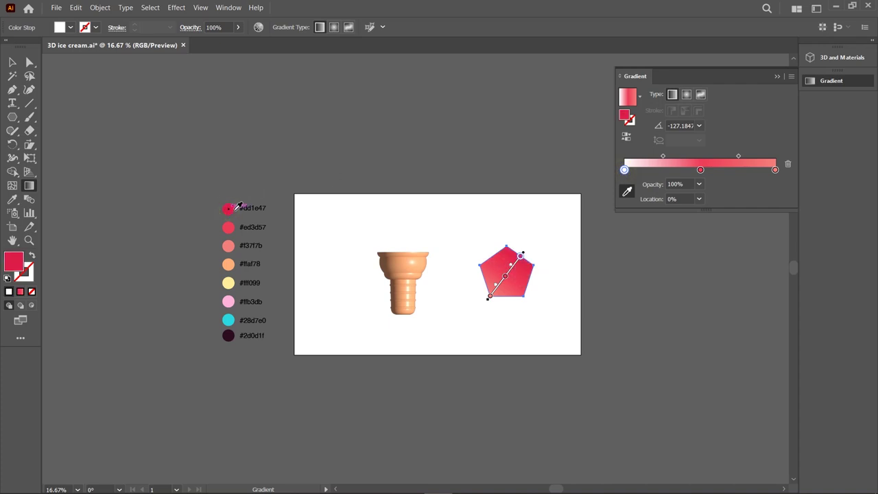
{"action": "scroll", "coordinate": [578, 264], "scroll_direction": "up", "scroll_amount": 1}
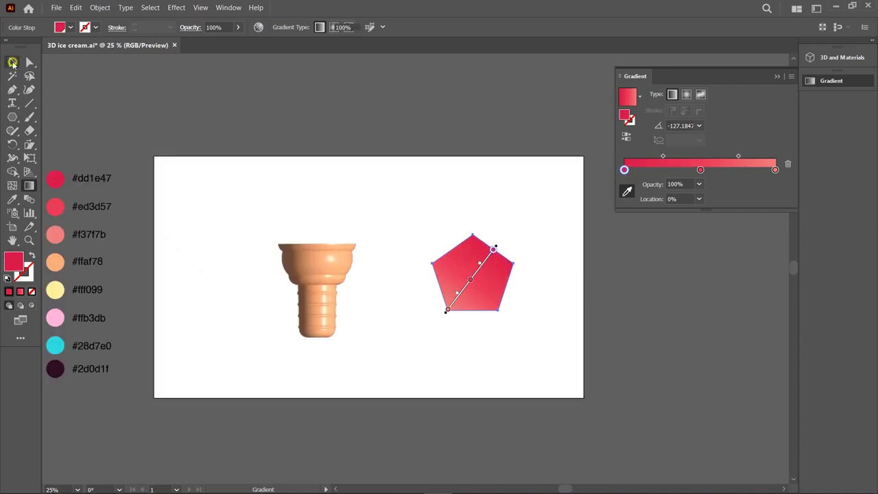
{"action": "left_click", "coordinate": [13, 63]}
{"action": "scroll", "coordinate": [539, 280], "scroll_direction": "up", "scroll_amount": 2}
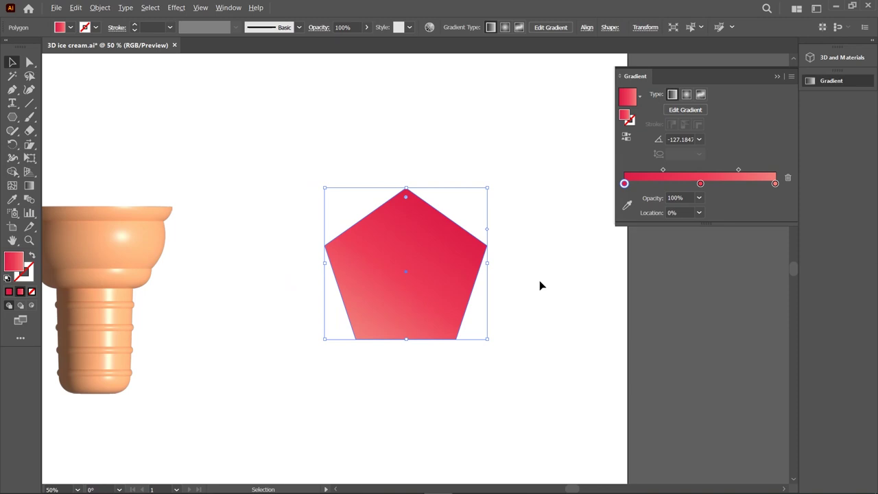
{"action": "scroll", "coordinate": [537, 295], "scroll_direction": "up", "scroll_amount": 1}
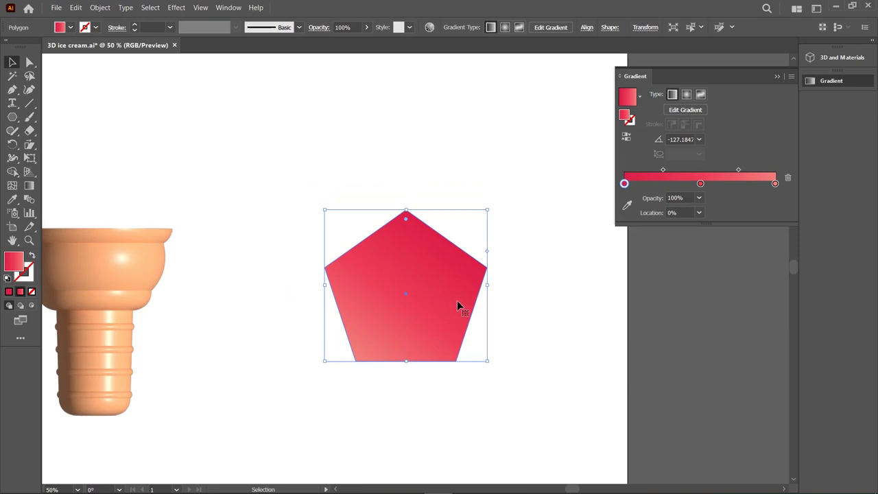
{"action": "left_click", "coordinate": [829, 59]}
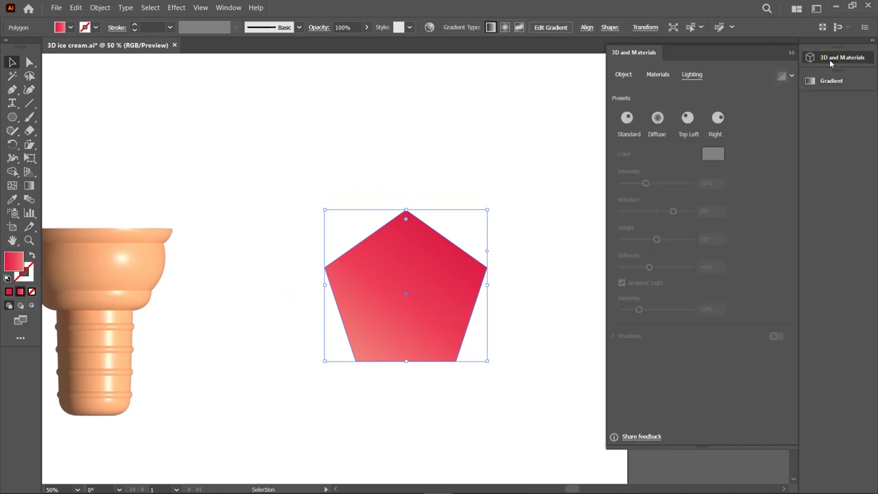
Extrude the pentagon 414 pt deep, rotate to the Top preset, taper to 1% and add twist.
{"action": "left_click", "coordinate": [623, 76]}
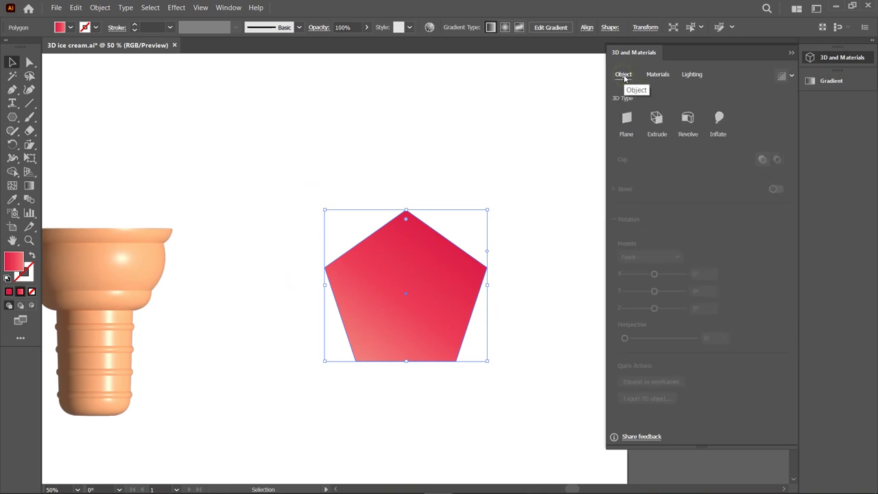
{"action": "left_click", "coordinate": [656, 118]}
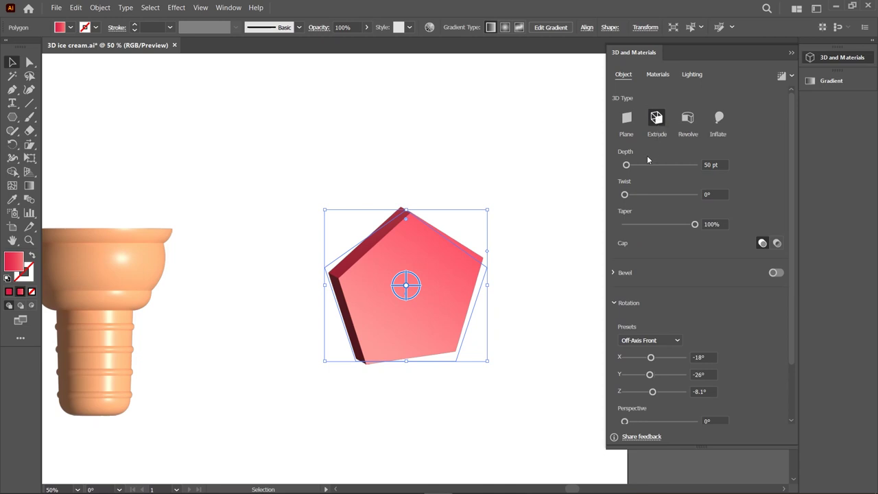
{"action": "left_click_drag", "start_coordinate": [626, 165], "coordinate": [637, 166]}
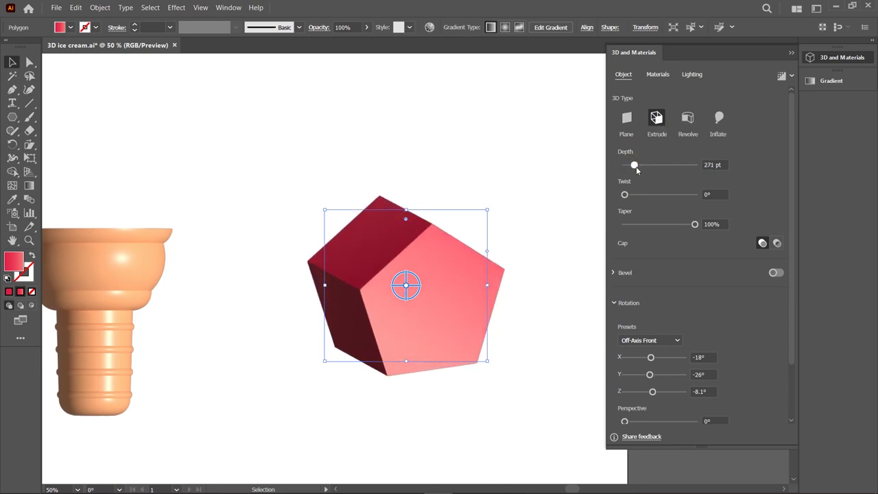
{"action": "left_click_drag", "start_coordinate": [637, 166], "coordinate": [641, 174]}
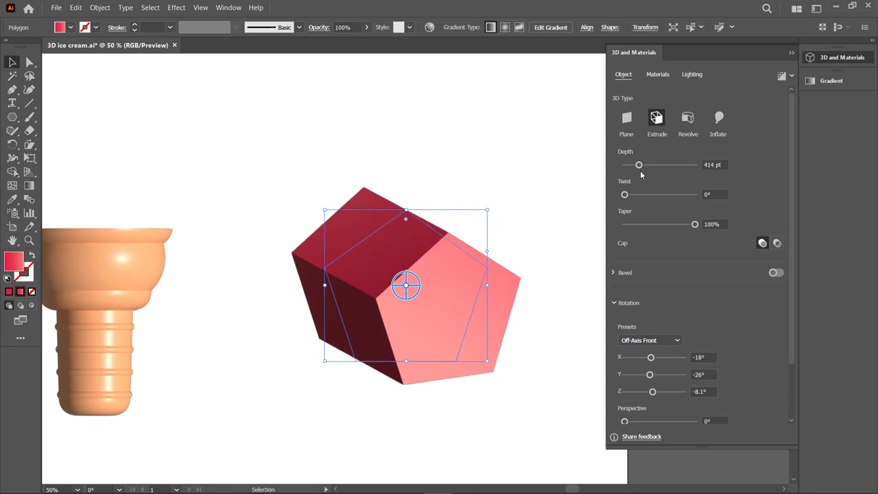
{"action": "left_click", "coordinate": [647, 341]}
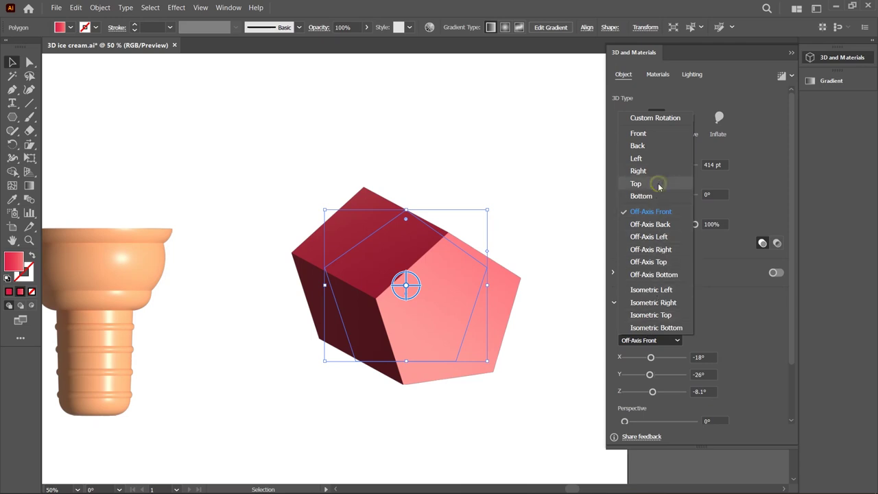
{"action": "left_click", "coordinate": [658, 184]}
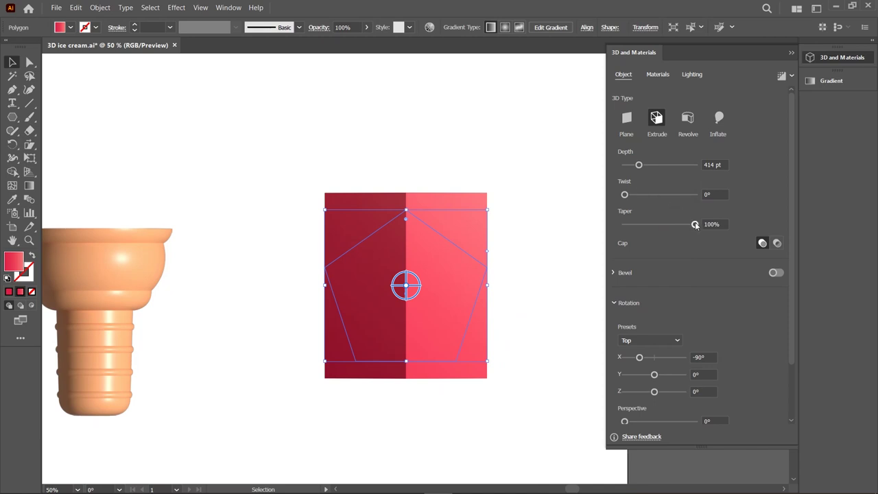
{"action": "left_click_drag", "start_coordinate": [695, 225], "coordinate": [622, 228]}
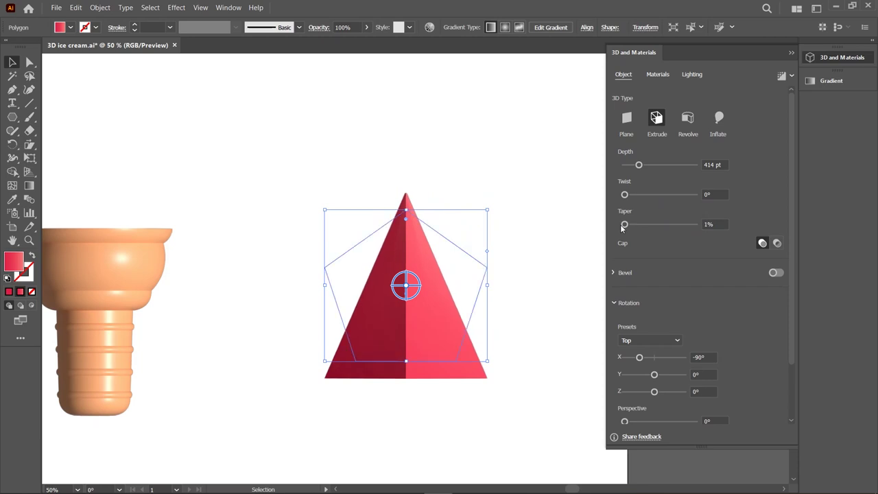
{"action": "left_click_drag", "start_coordinate": [625, 195], "coordinate": [702, 198]}
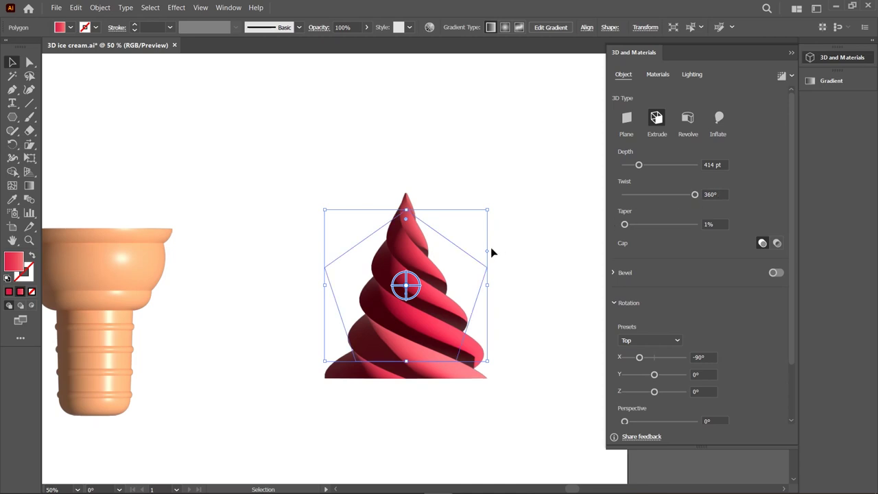
Place the cone beneath the red swirl and bring the cone to the front.
{"action": "scroll", "coordinate": [434, 278], "scroll_direction": "down", "scroll_amount": 1}
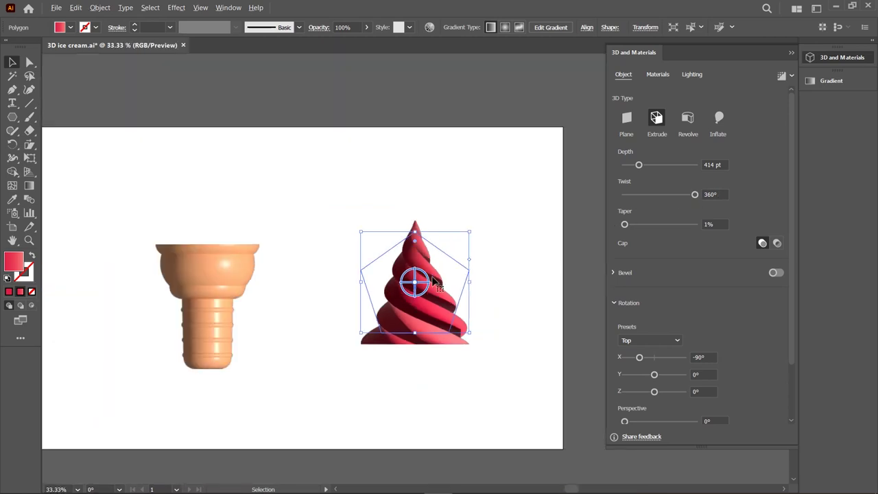
{"action": "left_click_drag", "start_coordinate": [430, 305], "coordinate": [415, 272]}
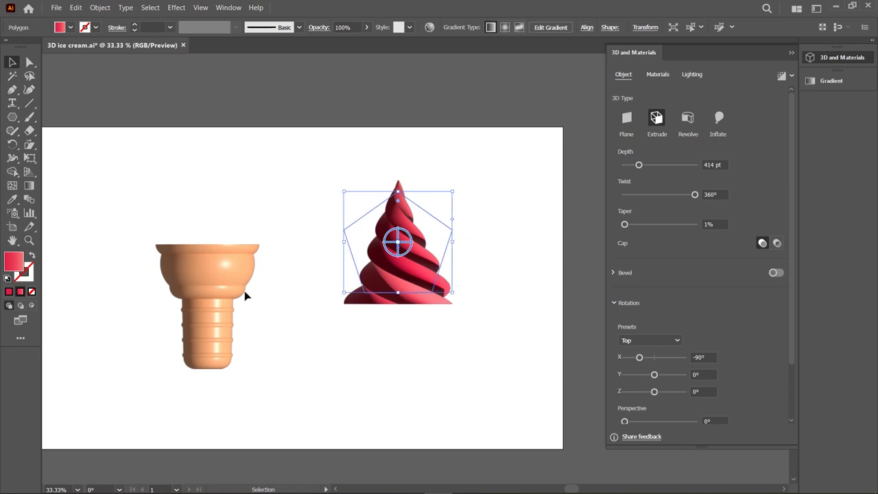
{"action": "mouse_move", "coordinate": [263, 295]}
{"action": "left_mouse_down"}
{"action": "mouse_move", "coordinate": [402, 341]}
{"action": "mouse_move", "coordinate": [406, 331]}
{"action": "left_mouse_up"}
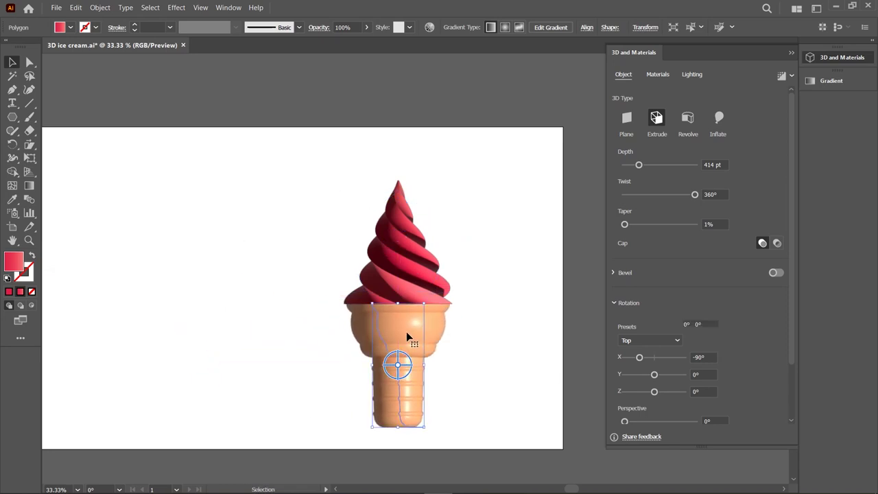
{"action": "right_click", "coordinate": [407, 334]}
{"action": "mouse_move", "coordinate": [436, 282]}
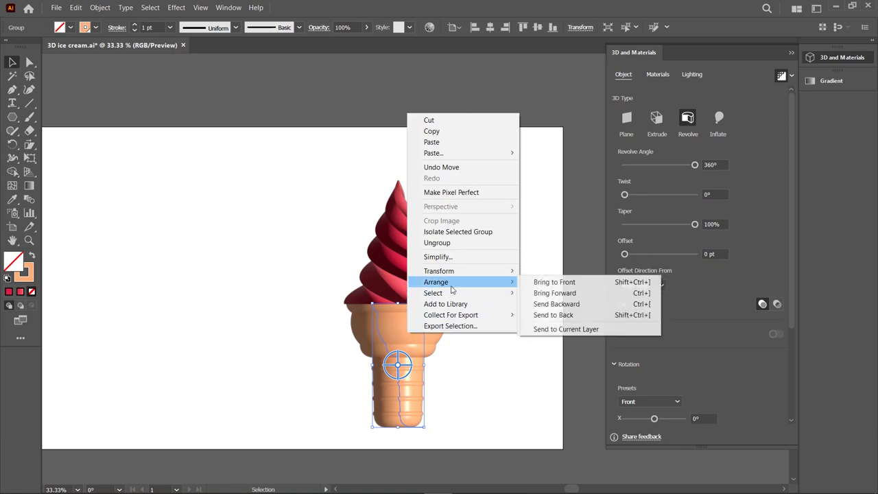
{"action": "left_click", "coordinate": [559, 286]}
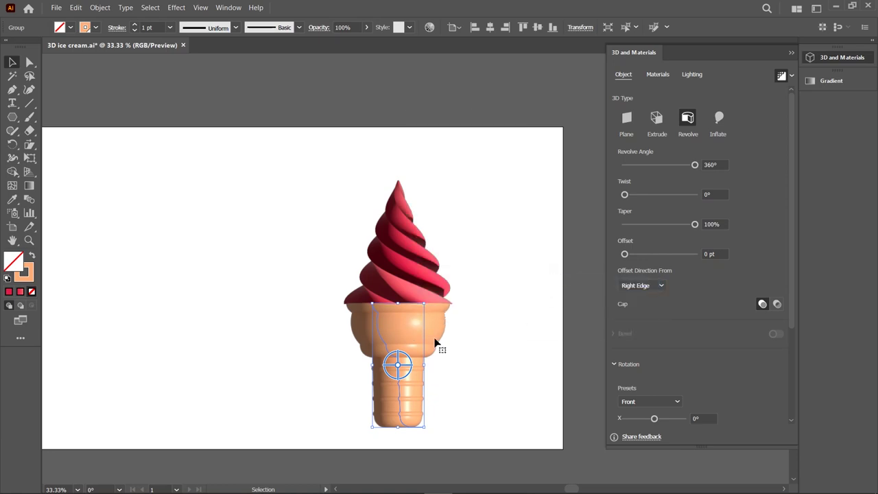
{"action": "scroll", "coordinate": [396, 338], "scroll_direction": "up", "scroll_amount": 1}
{"action": "scroll", "coordinate": [431, 282], "scroll_direction": "up", "scroll_amount": 1}
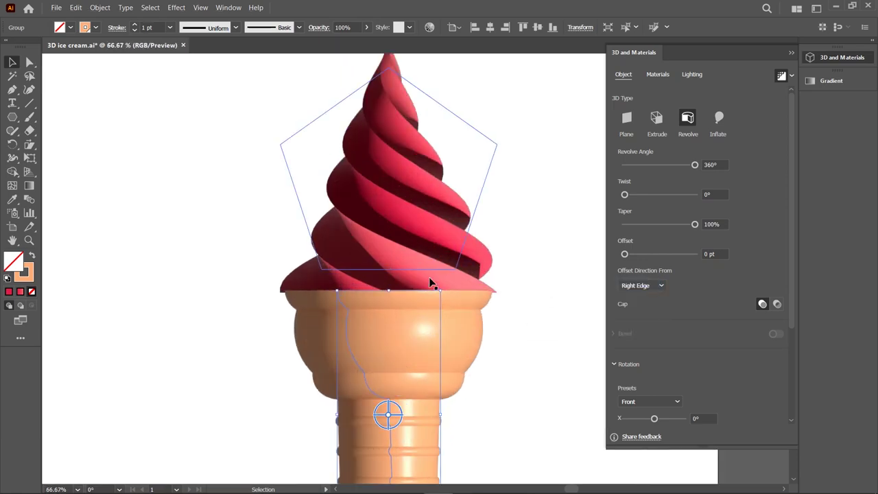
{"action": "left_click", "coordinate": [426, 230]}
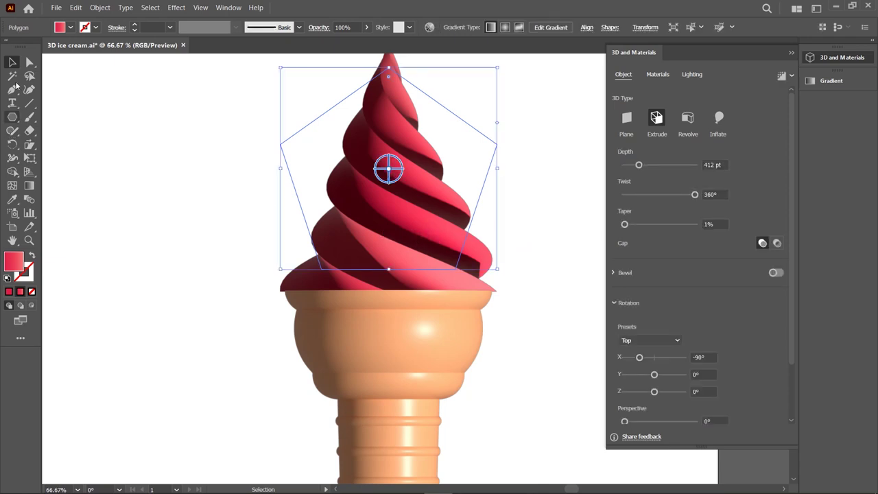
Round the swirl pentagon's corners to about 43.81 px for soft, rounded ridges.
{"action": "left_click", "coordinate": [27, 63]}
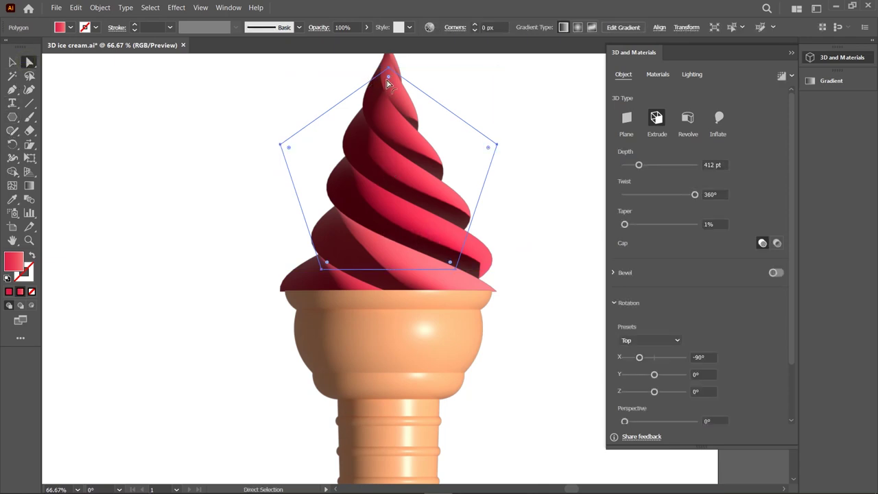
{"action": "left_click_drag", "start_coordinate": [389, 76], "coordinate": [388, 98]}
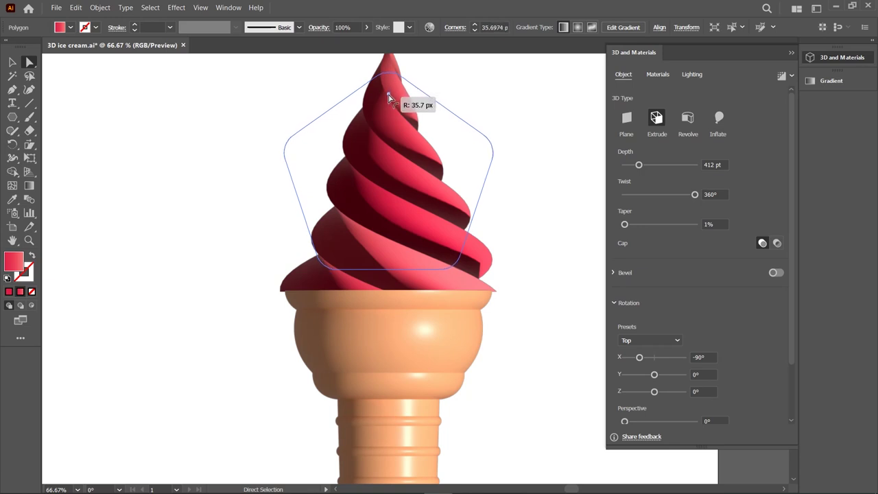
{"action": "left_click_drag", "start_coordinate": [388, 98], "coordinate": [389, 102]}
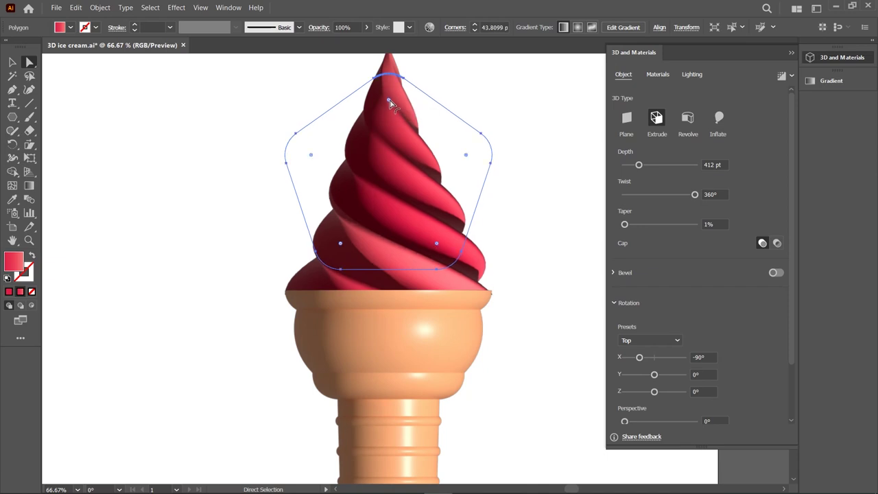
{"action": "left_click", "coordinate": [12, 62]}
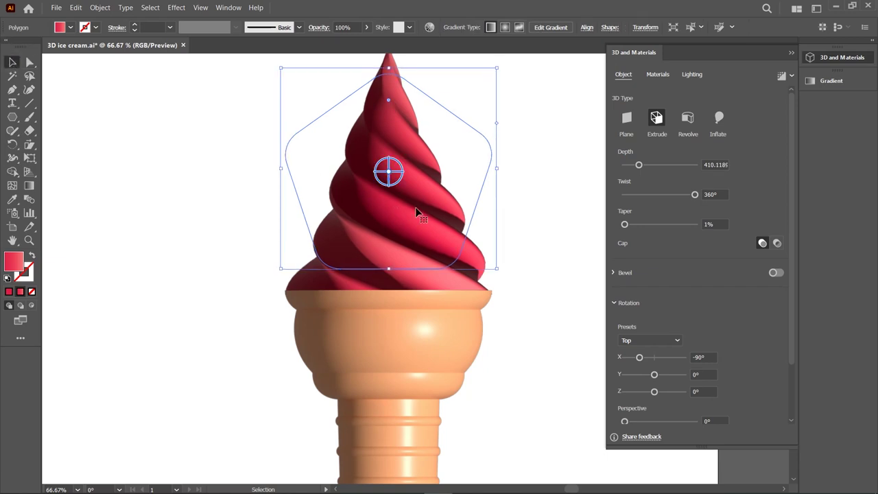
Lower the swirl's material roughness and set its light to -150° rotation and 8° height.
{"action": "left_click", "coordinate": [660, 75]}
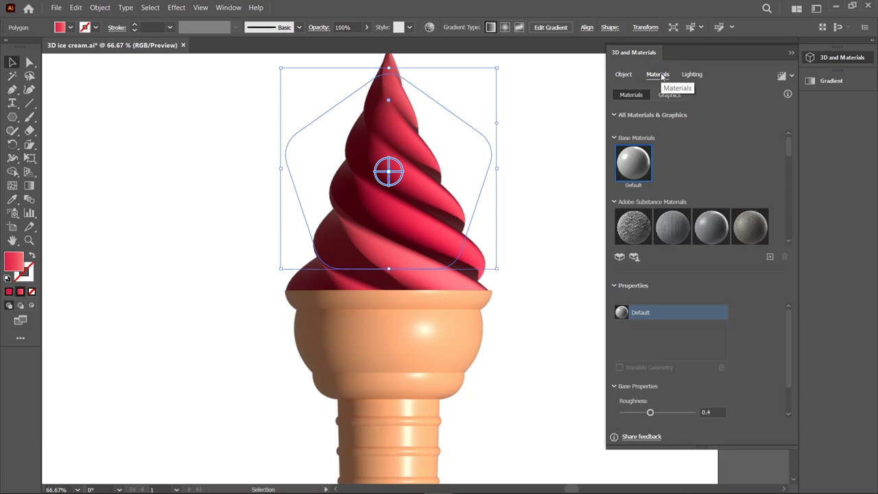
{"action": "left_click_drag", "start_coordinate": [650, 414], "coordinate": [647, 415]}
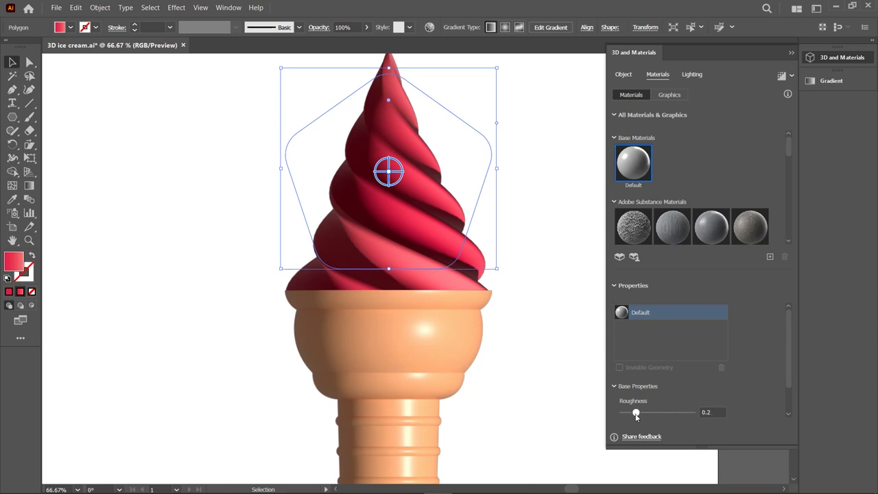
{"action": "left_click", "coordinate": [684, 74]}
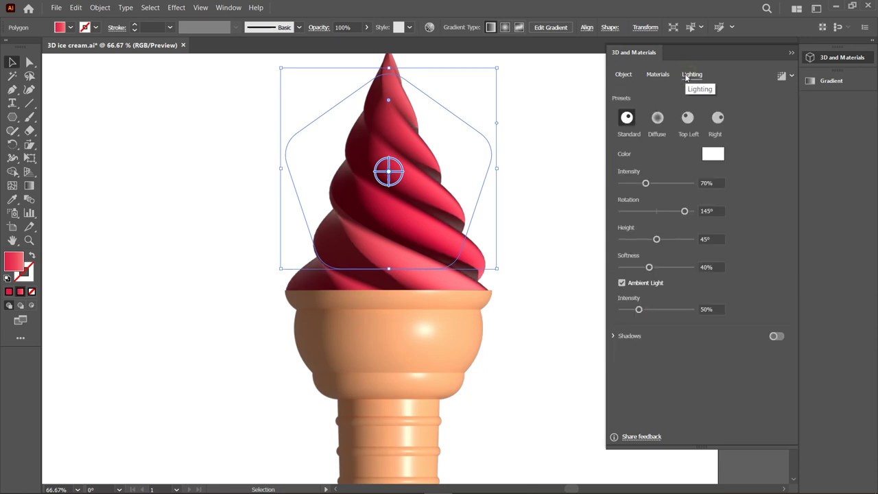
{"action": "left_click", "coordinate": [683, 211]}
{"action": "left_click_drag", "start_coordinate": [683, 212], "coordinate": [626, 214]}
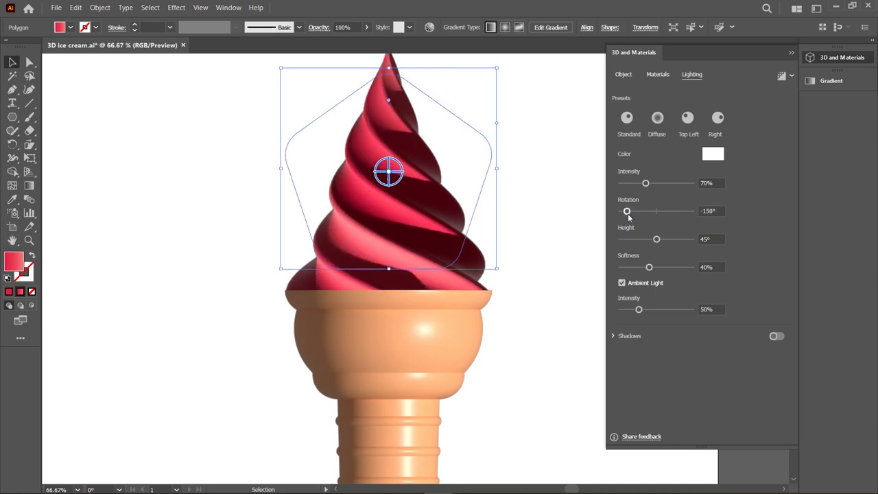
{"action": "left_click_drag", "start_coordinate": [657, 242], "coordinate": [629, 242]}
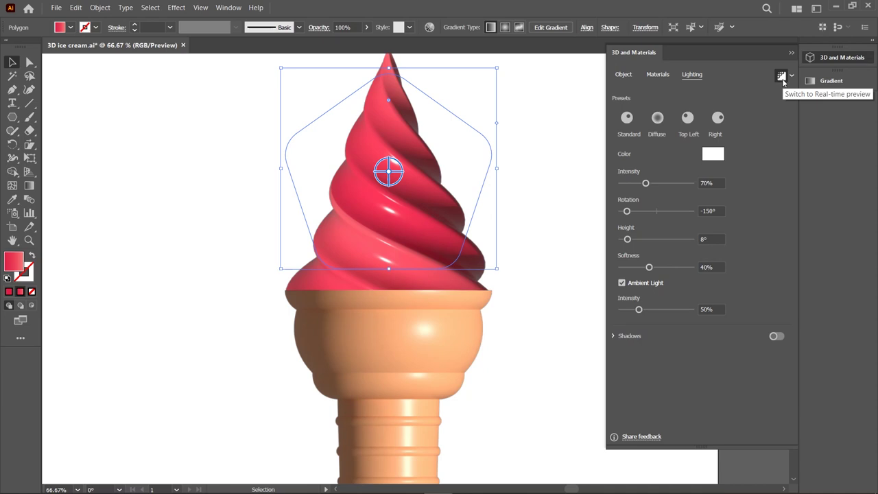
{"action": "left_click", "coordinate": [560, 184]}
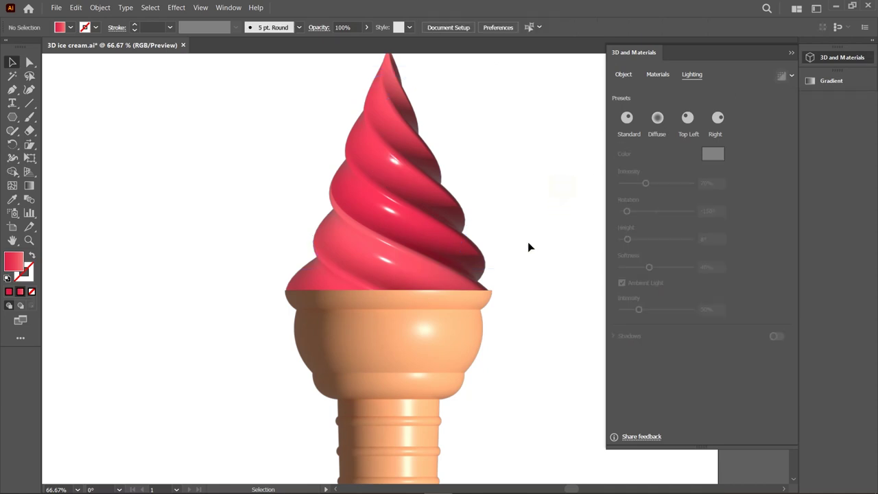
Draw a 1920×1080 rectangle over the whole artboard and fill it pale yellow #fff099.
{"action": "scroll", "coordinate": [480, 328], "scroll_direction": "down", "scroll_amount": 1}
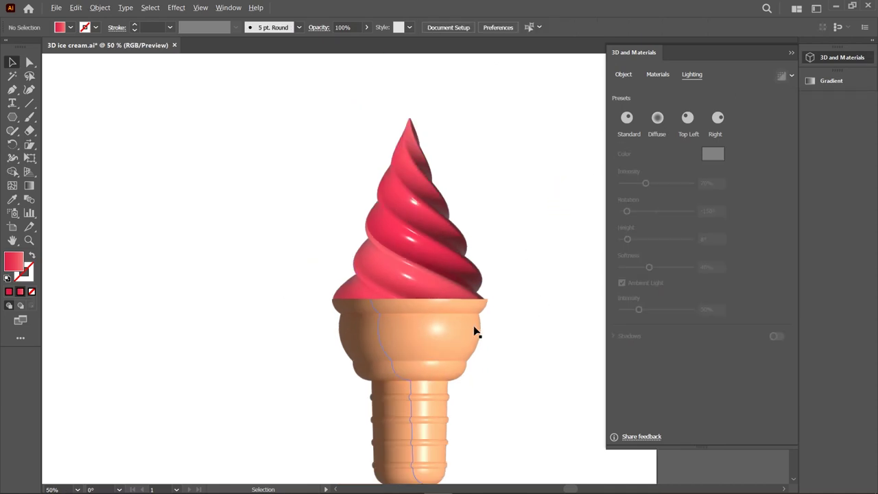
{"action": "scroll", "coordinate": [476, 329], "scroll_direction": "down", "scroll_amount": 1}
{"action": "scroll", "coordinate": [517, 333], "scroll_direction": "up", "scroll_amount": 1}
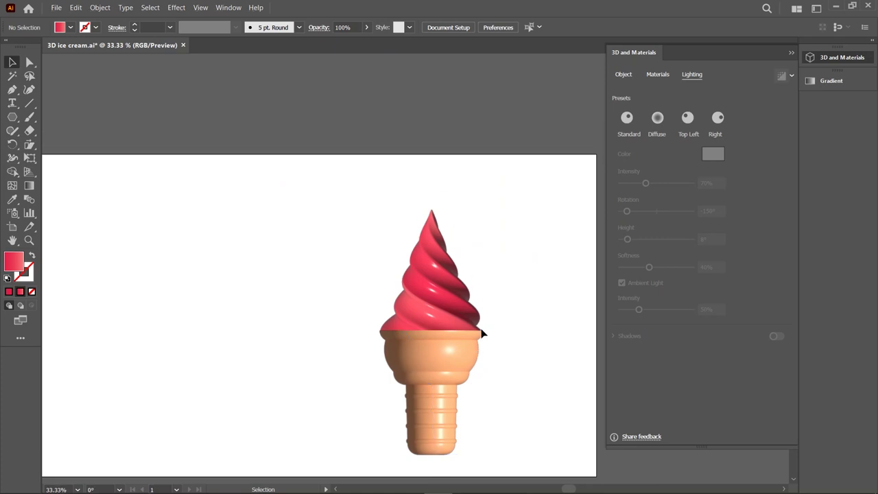
{"action": "scroll", "coordinate": [372, 325], "scroll_direction": "down", "scroll_amount": 1}
{"action": "scroll", "coordinate": [373, 325], "scroll_direction": "down", "scroll_amount": 1}
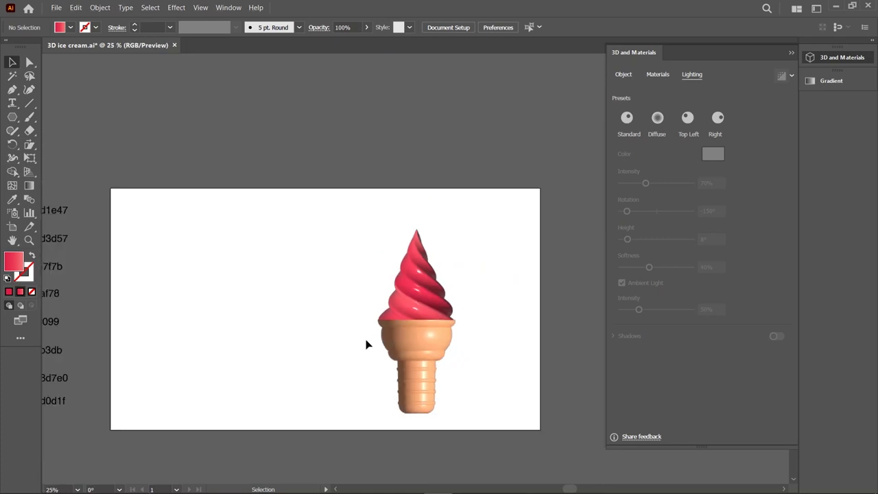
{"action": "right_click", "coordinate": [13, 117]}
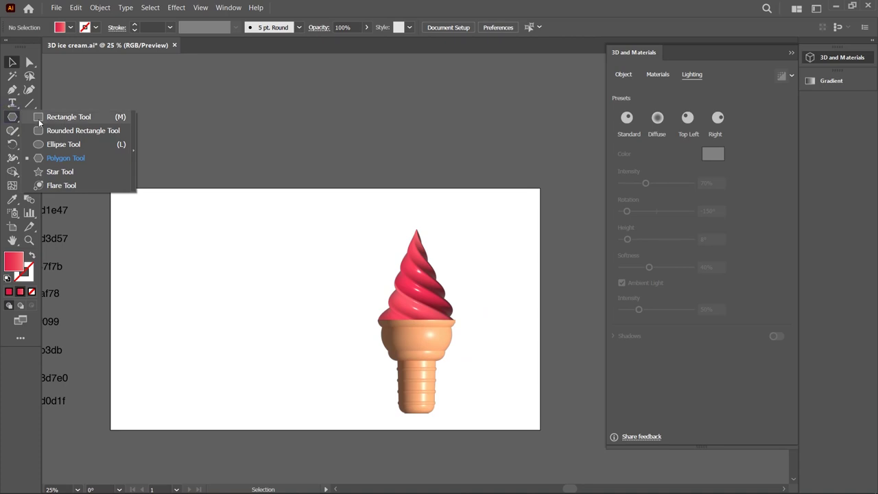
{"action": "left_click", "coordinate": [46, 119]}
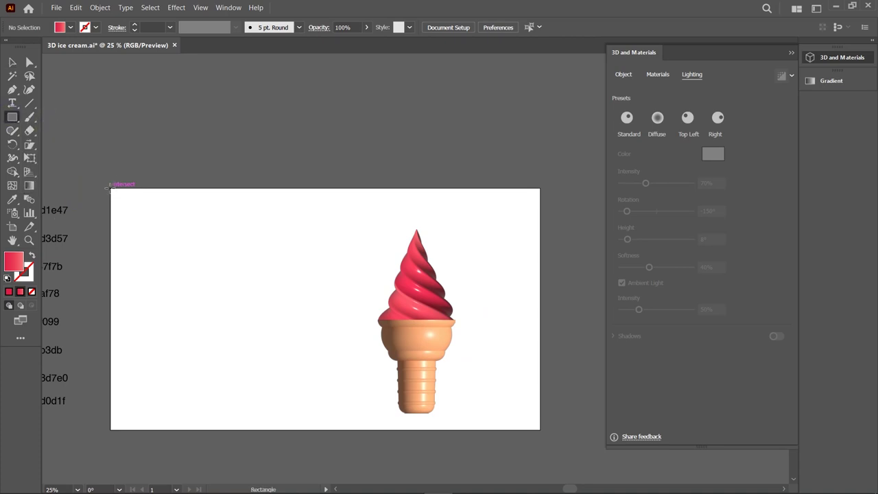
{"action": "left_click_drag", "start_coordinate": [109, 185], "coordinate": [541, 430]}
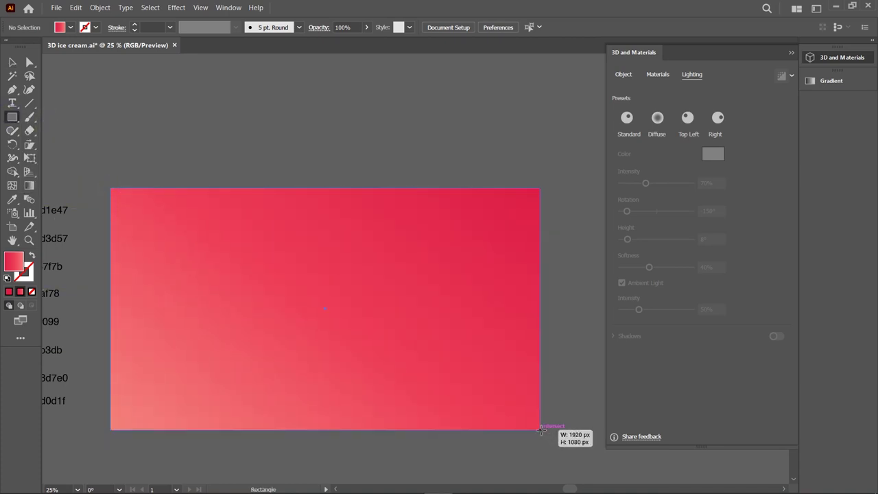
{"action": "key", "text": "i"}
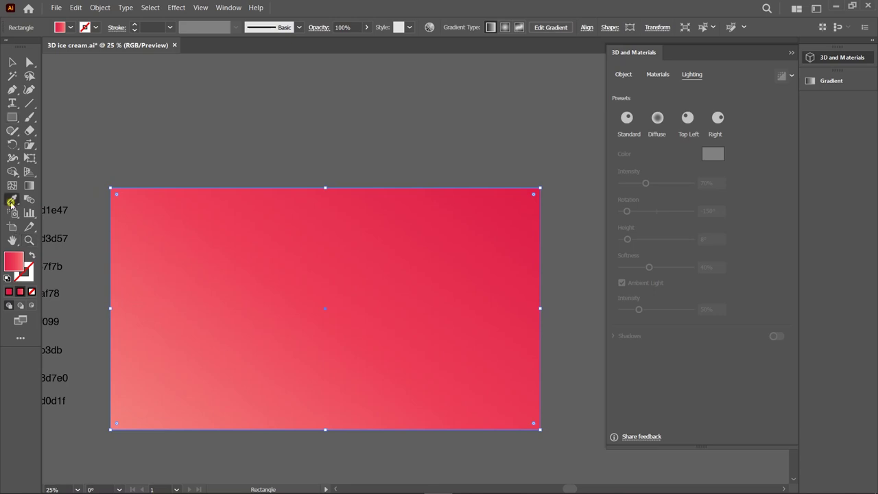
{"action": "left_click_drag", "start_coordinate": [119, 310], "coordinate": [163, 310]}
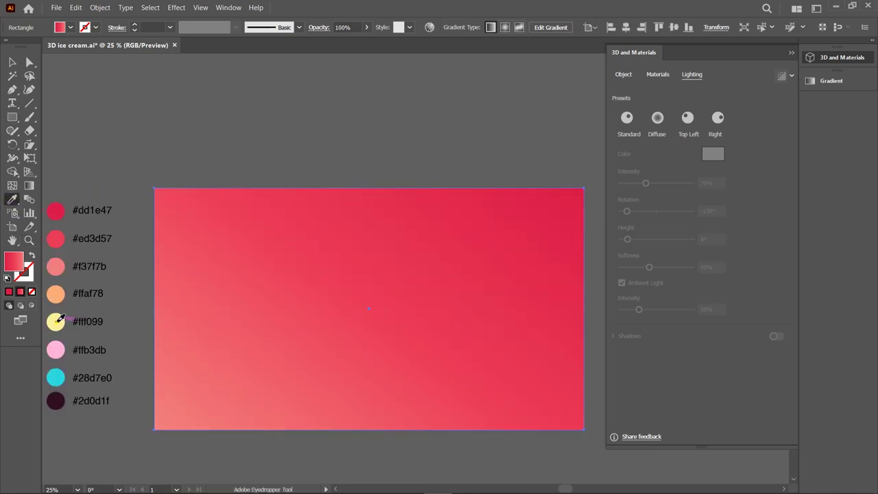
{"action": "left_click", "coordinate": [57, 322]}
Send the yellow rectangle behind everything, then sample pink #ffb3db as the fill colour.
{"action": "left_click", "coordinate": [12, 62]}
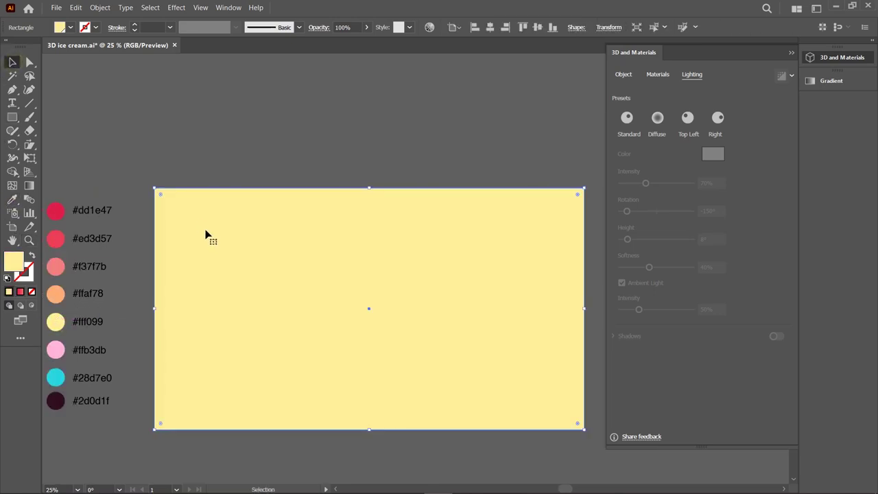
{"action": "right_click", "coordinate": [208, 219]}
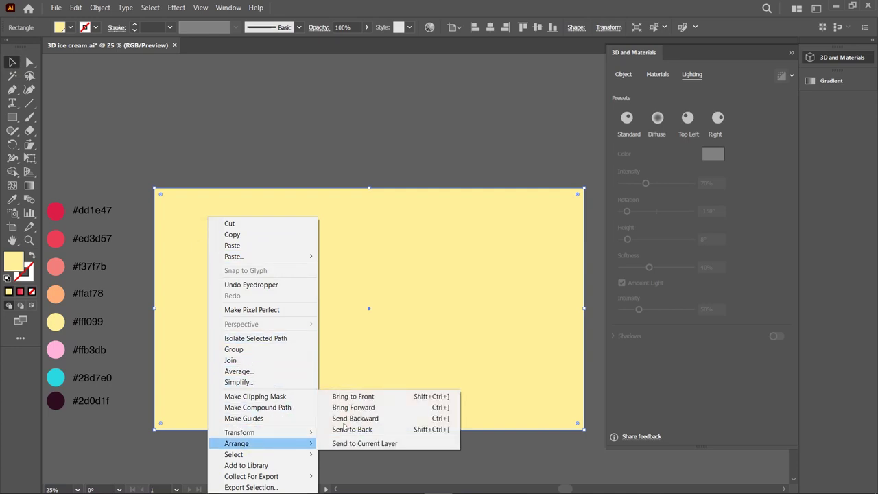
{"action": "mouse_move", "coordinate": [236, 443]}
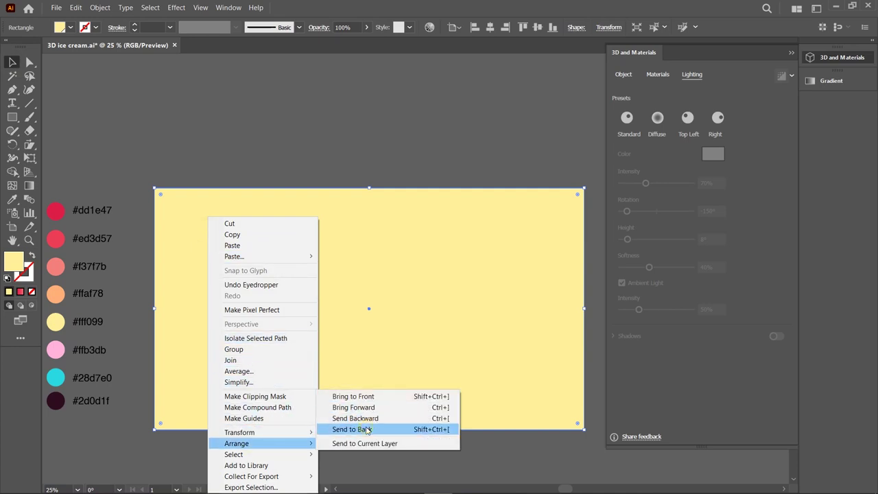
{"action": "left_click", "coordinate": [367, 429]}
{"action": "left_click", "coordinate": [147, 286]}
{"action": "key", "text": "i"}
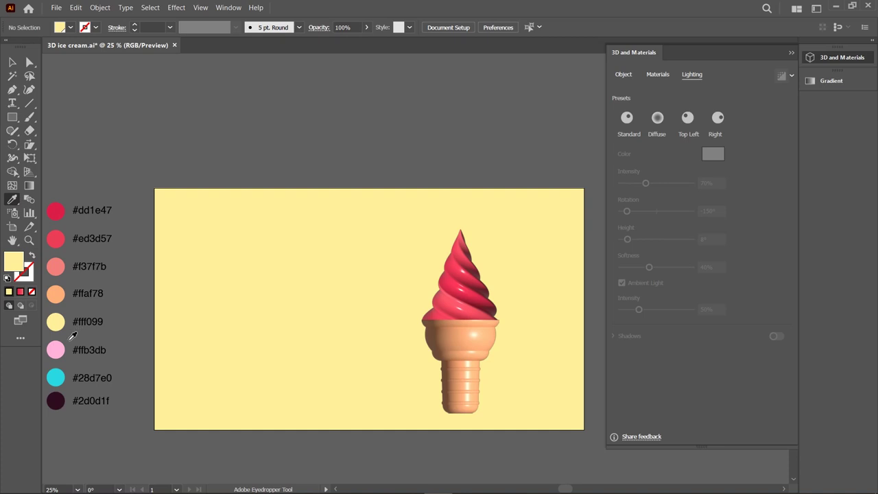
{"action": "left_click", "coordinate": [60, 350]}
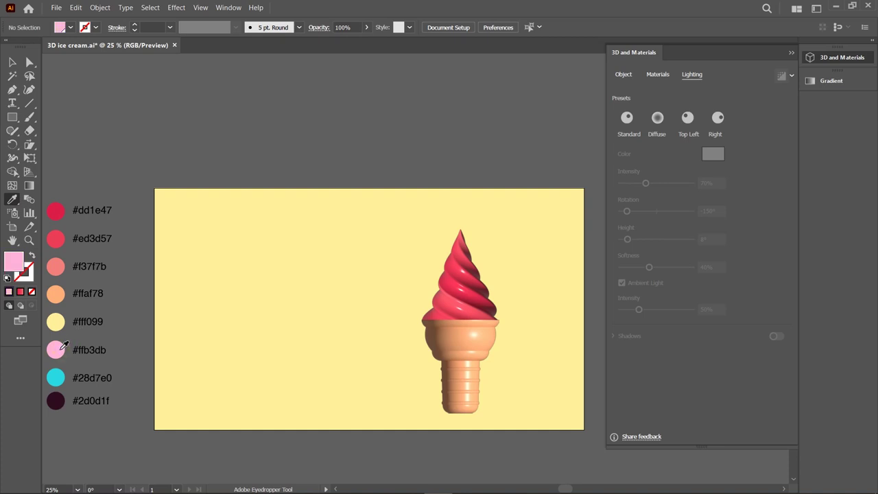
Draw a four-point slanted pink shape covering the artboard's right side.
{"action": "left_click", "coordinate": [12, 90]}
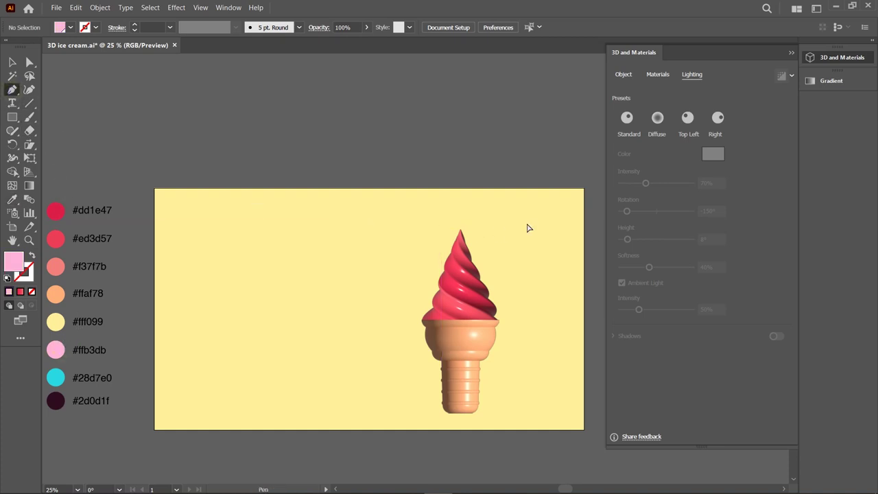
{"action": "scroll", "coordinate": [547, 222], "scroll_direction": "right", "scroll_amount": 3}
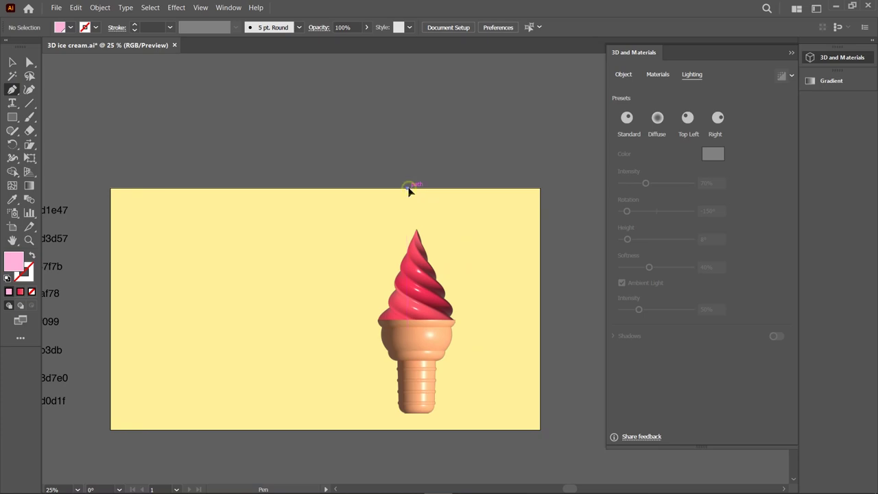
{"action": "left_click", "coordinate": [408, 189]}
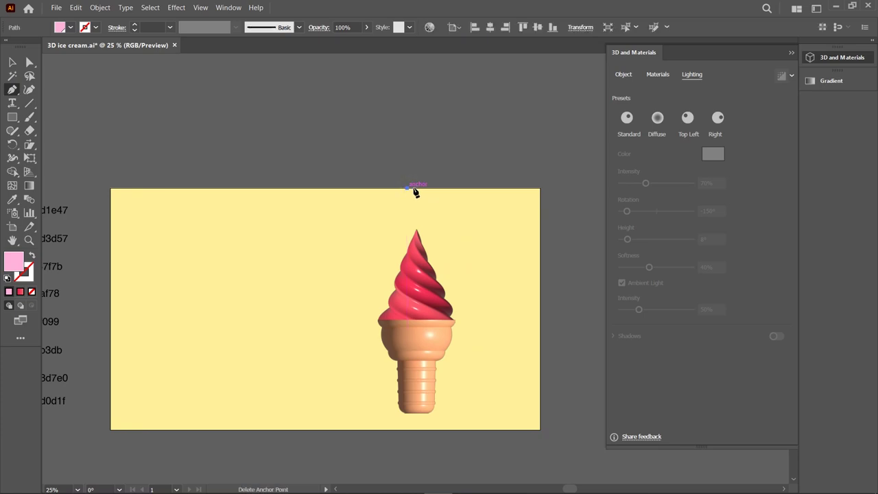
{"action": "left_click", "coordinate": [539, 189]}
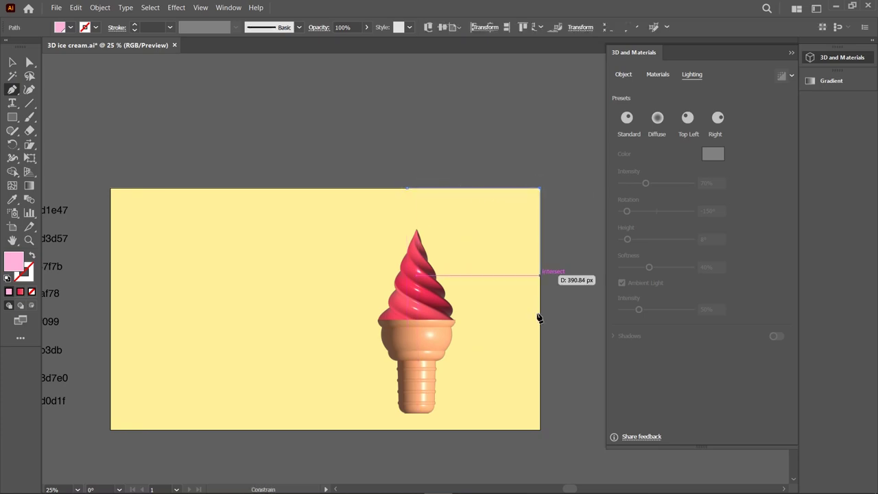
{"action": "left_click", "coordinate": [540, 430]}
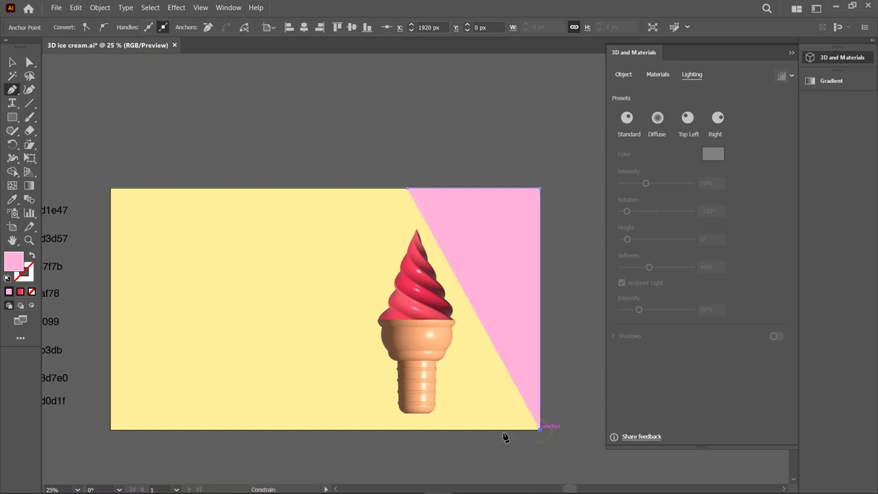
{"action": "left_click", "coordinate": [351, 430]}
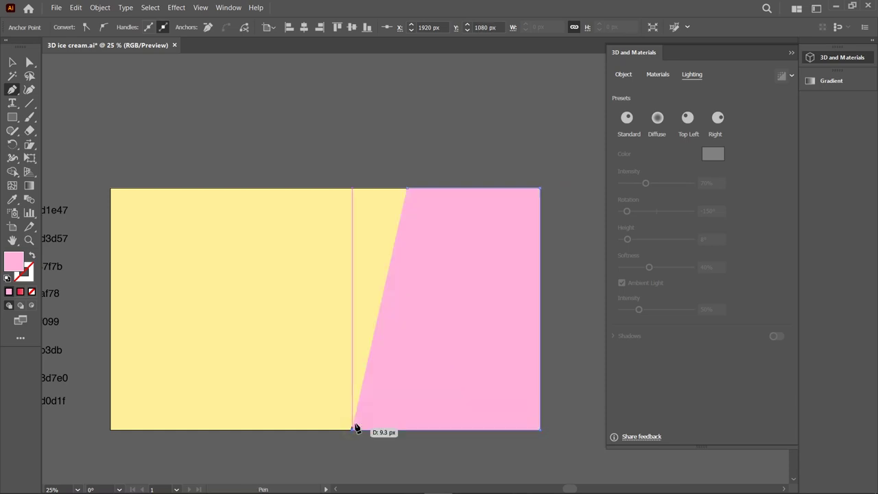
{"action": "left_click", "coordinate": [409, 189]}
Send the pink shape backward so it sits behind the ice cream.
{"action": "key", "text": "v"}
{"action": "right_click", "coordinate": [482, 254]}
{"action": "mouse_move", "coordinate": [512, 443]}
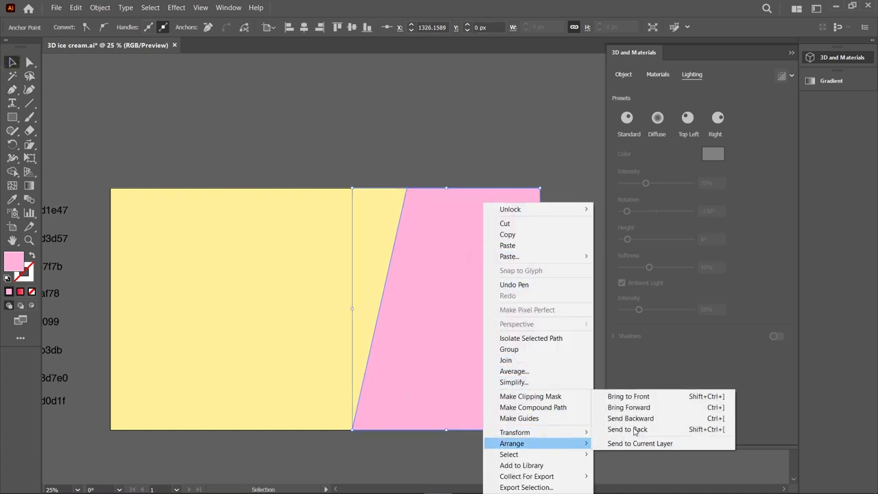
{"action": "left_click", "coordinate": [647, 417]}
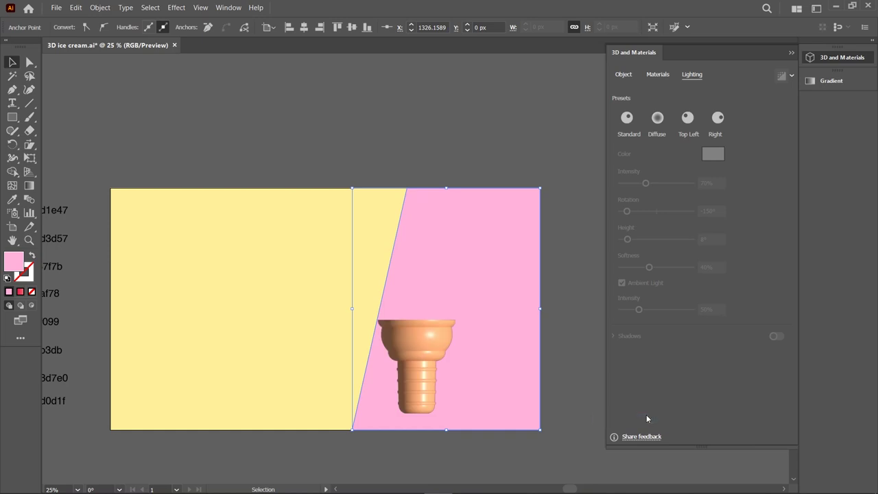
{"action": "key", "text": "a"}
{"action": "key", "text": "v"}
{"action": "right_click", "coordinate": [459, 409]}
{"action": "mouse_move", "coordinate": [510, 358]}
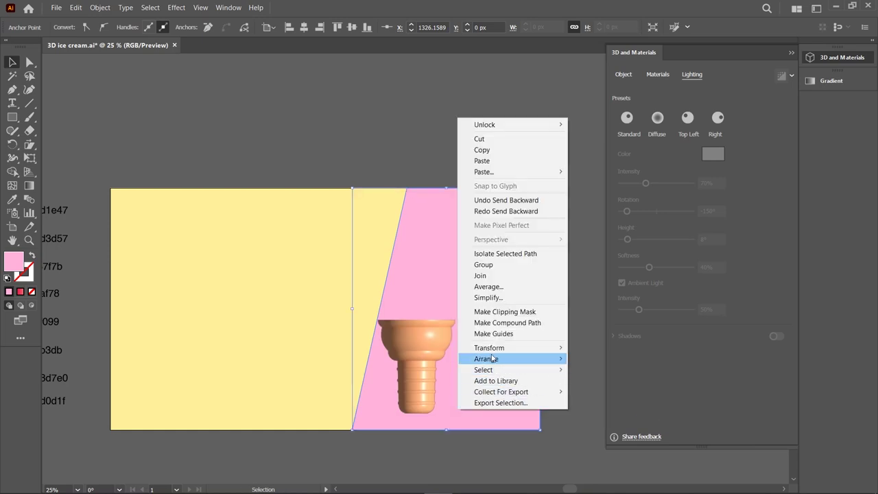
{"action": "left_click", "coordinate": [618, 381]}
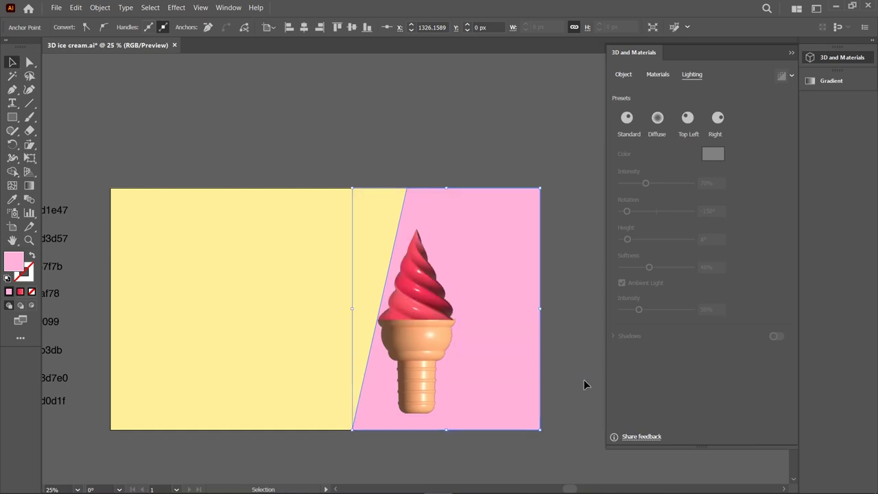
{"action": "left_click", "coordinate": [583, 379]}
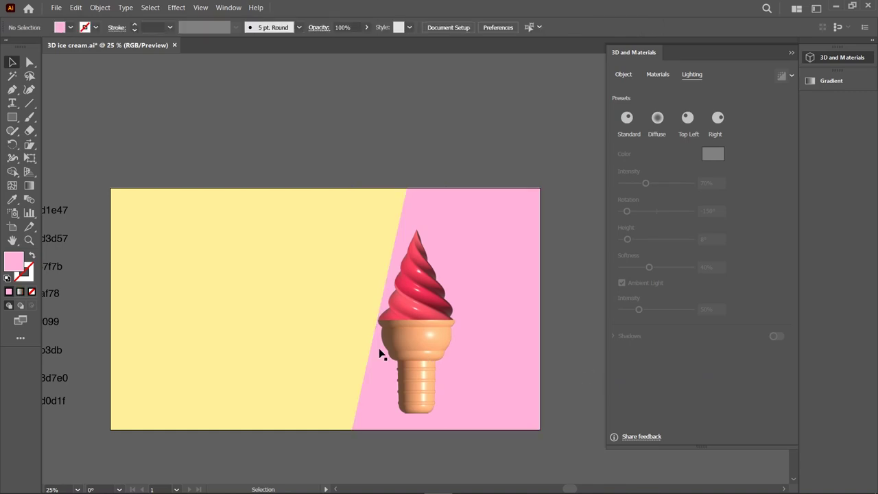
Draw a circle about 764 px across centred over the ice cream swirl.
{"action": "left_click", "coordinate": [12, 117]}
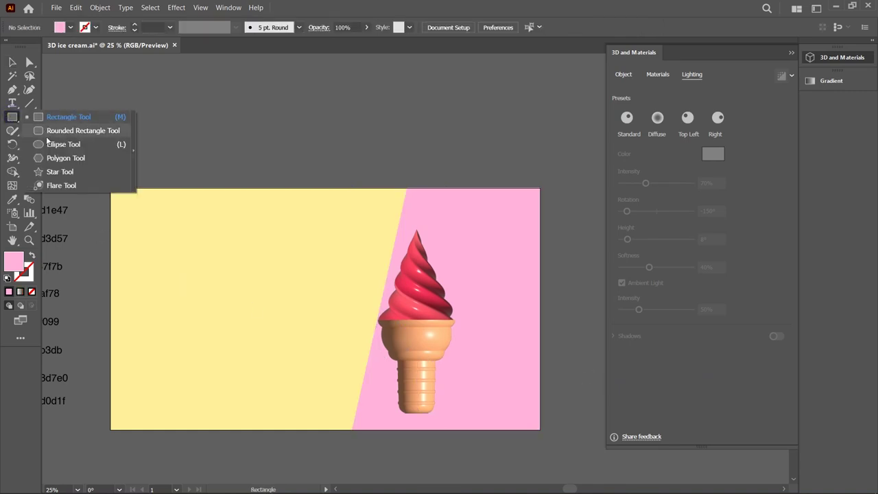
{"action": "left_click", "coordinate": [46, 146]}
{"action": "left_click_drag", "start_coordinate": [402, 297], "coordinate": [489, 341]}
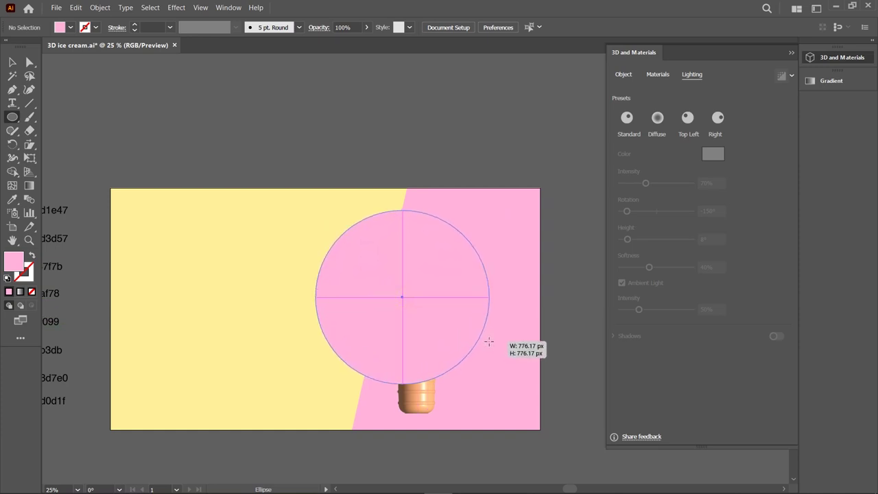
{"action": "left_click_drag", "start_coordinate": [489, 341], "coordinate": [486, 341]}
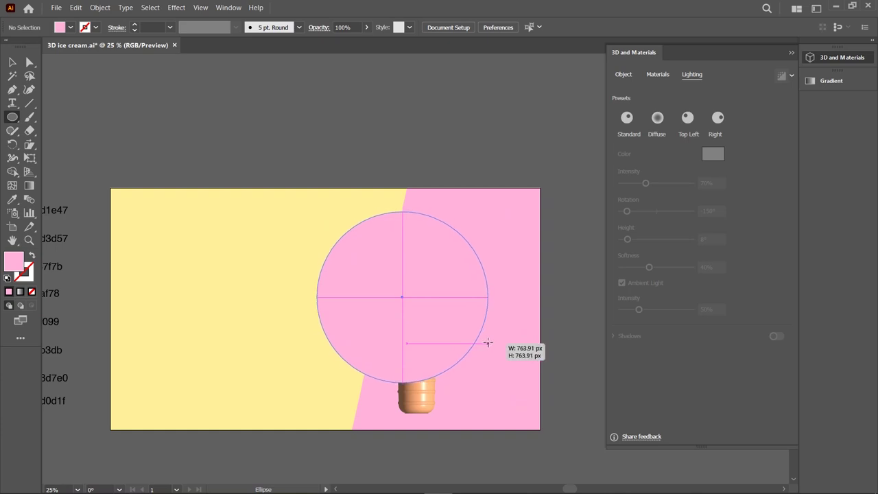
{"action": "left_click_drag", "start_coordinate": [487, 341], "coordinate": [487, 343]}
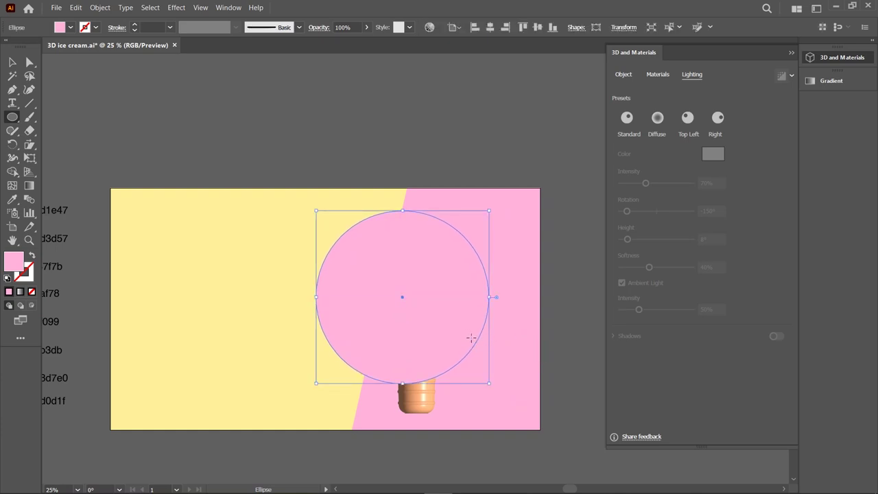
{"action": "left_click", "coordinate": [12, 199]}
{"action": "scroll", "coordinate": [105, 361], "scroll_direction": "left", "scroll_amount": 2}
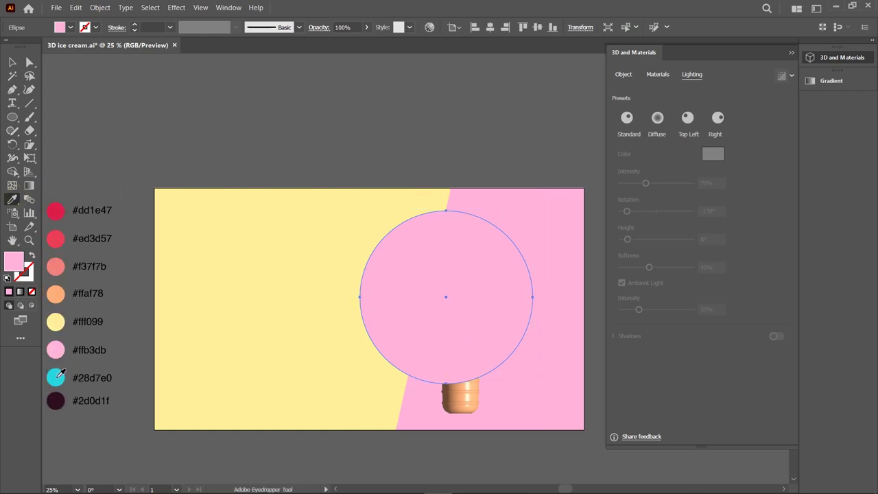
Fill the circle cyan #28d7e0 and send it backward twice, behind the ice cream.
{"action": "left_click", "coordinate": [57, 376]}
{"action": "left_click", "coordinate": [12, 62]}
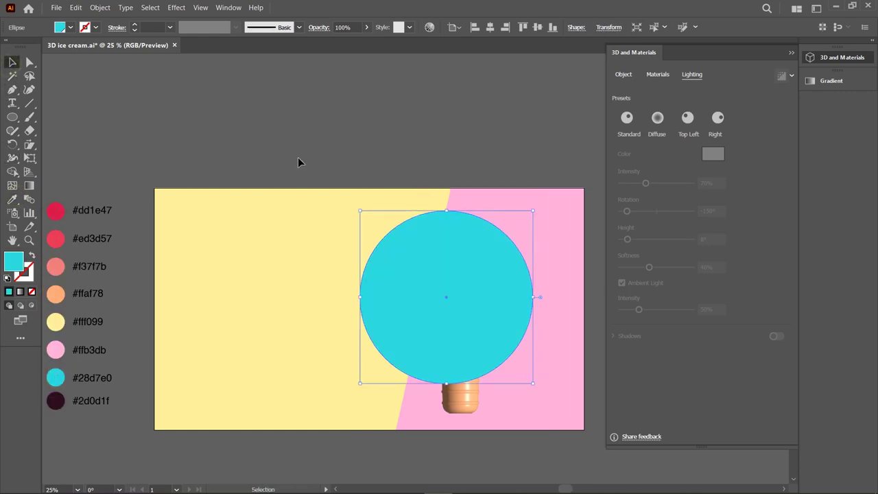
{"action": "right_click", "coordinate": [420, 293]}
{"action": "mouse_move", "coordinate": [450, 241]}
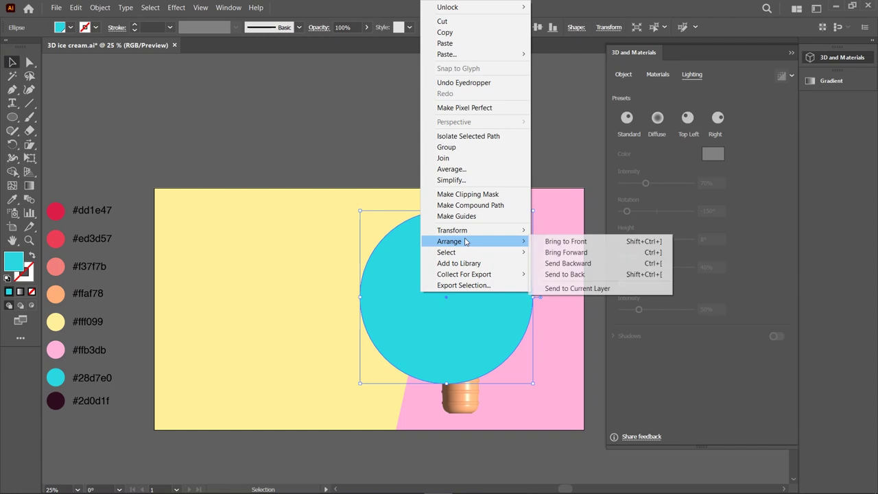
{"action": "left_click", "coordinate": [578, 264]}
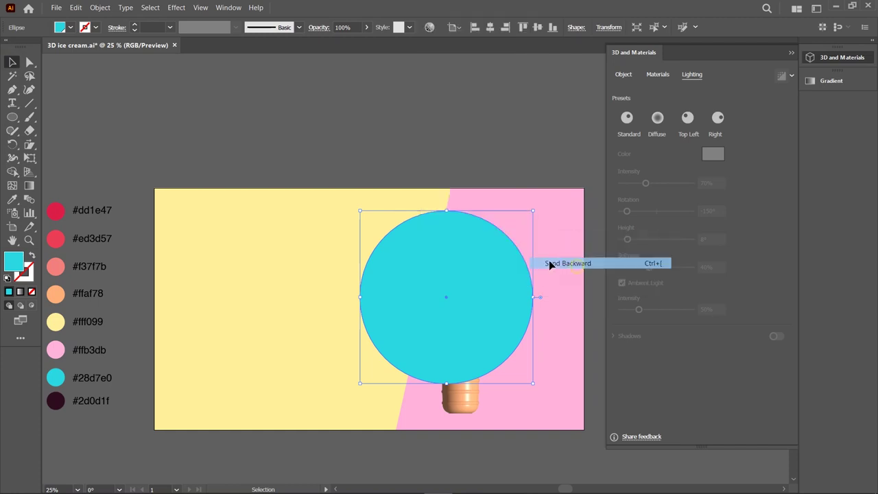
{"action": "right_click", "coordinate": [485, 203]}
{"action": "mouse_move", "coordinate": [514, 443]}
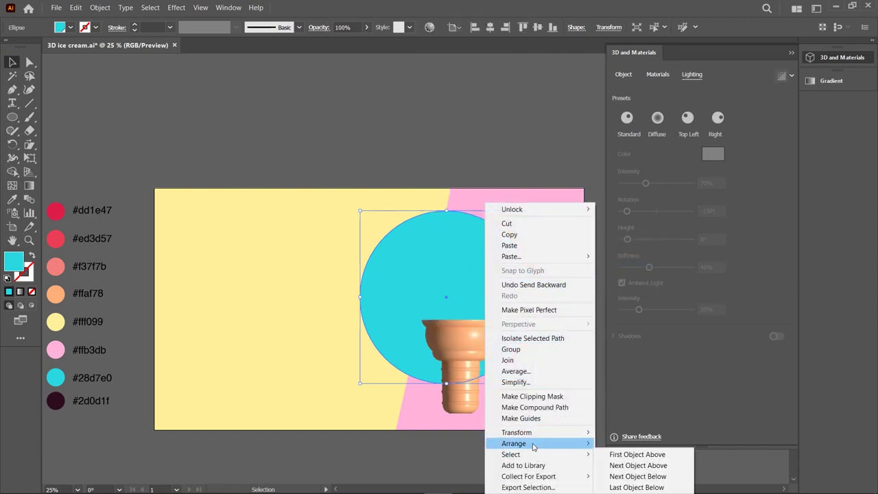
{"action": "left_click", "coordinate": [636, 419]}
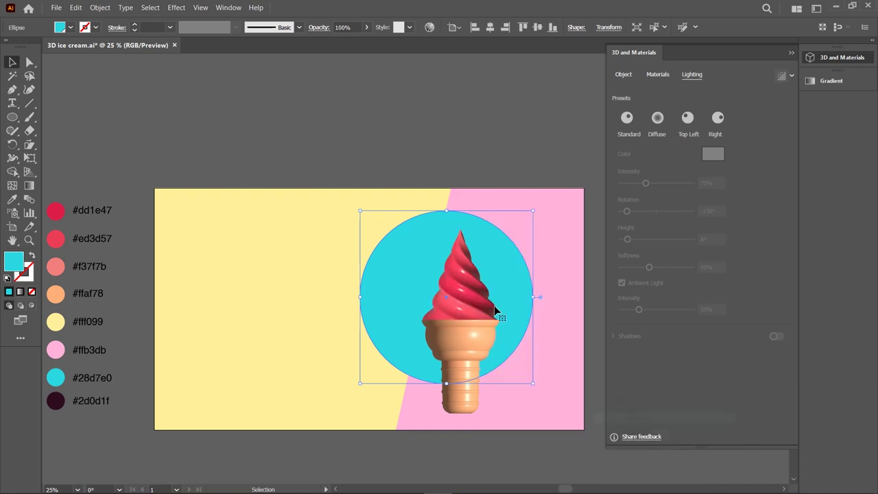
Shift the cyan circle slightly right and down.
{"action": "left_click_drag", "start_coordinate": [503, 250], "coordinate": [519, 245]}
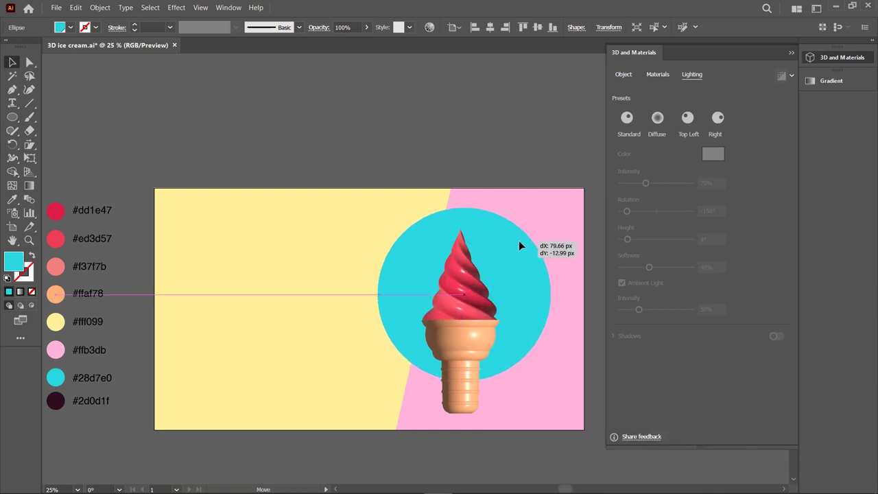
{"action": "left_click_drag", "start_coordinate": [519, 246], "coordinate": [529, 254]}
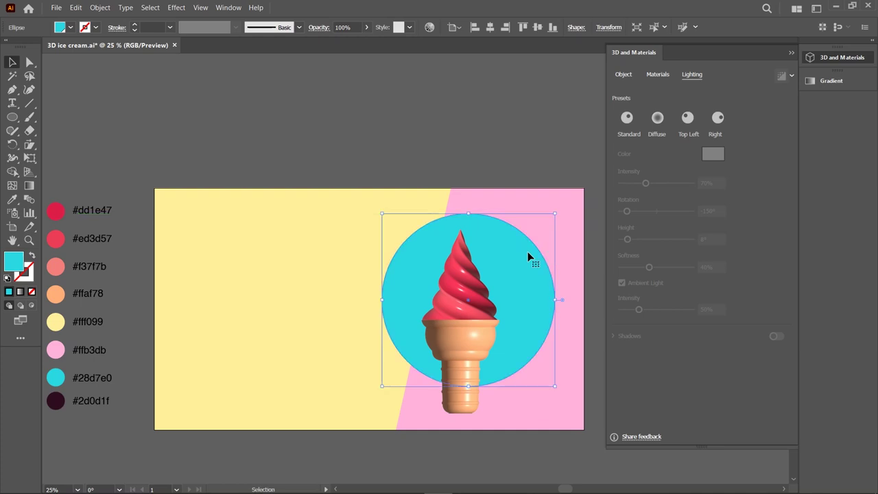
{"action": "left_click", "coordinate": [463, 304]}
Move and scale the ice cream swirl and cone so they sit over the circle.
{"action": "left_click", "coordinate": [460, 352], "text": "shift"}
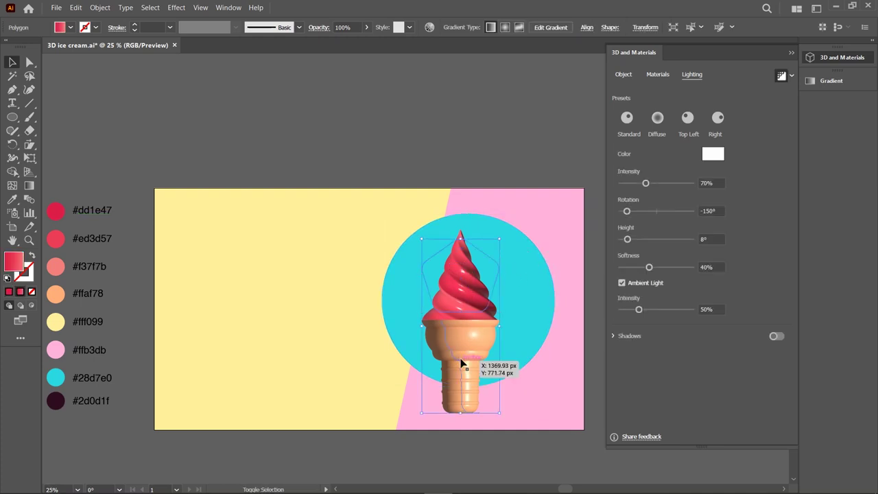
{"action": "left_click_drag", "start_coordinate": [460, 353], "coordinate": [470, 336]}
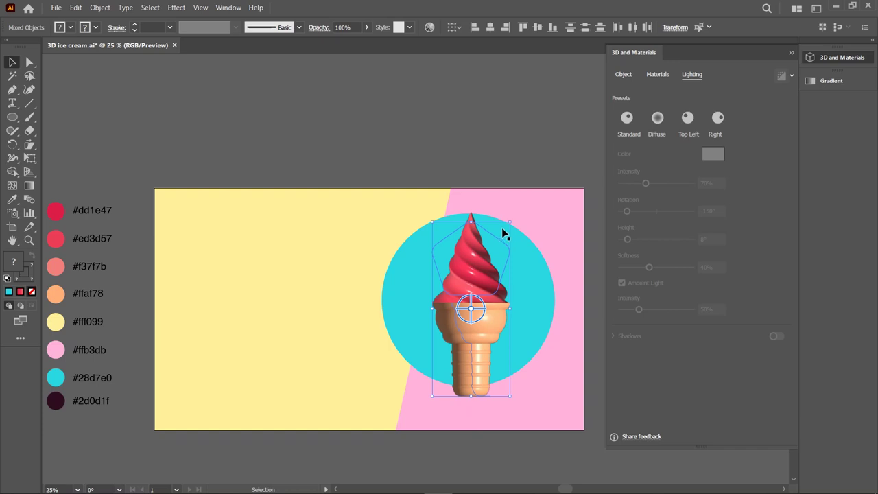
{"action": "left_click_drag", "start_coordinate": [509, 222], "coordinate": [507, 232]}
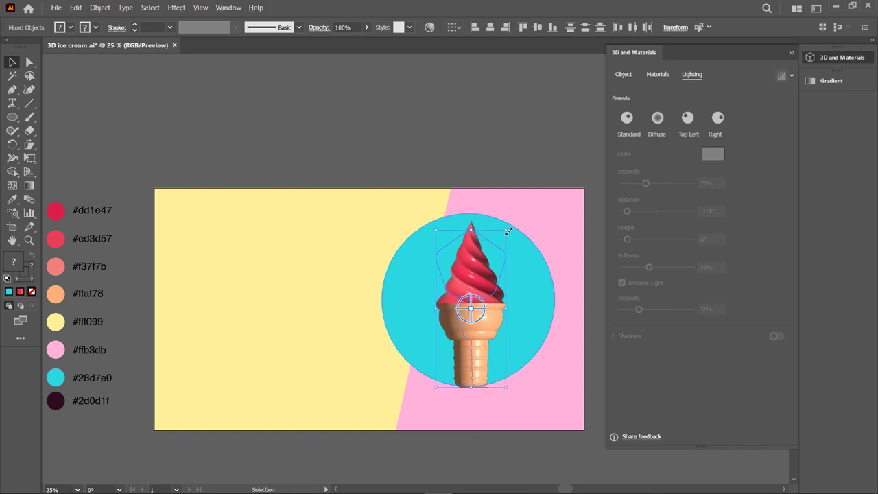
{"action": "left_click", "coordinate": [525, 296]}
{"action": "left_click", "coordinate": [478, 325]}
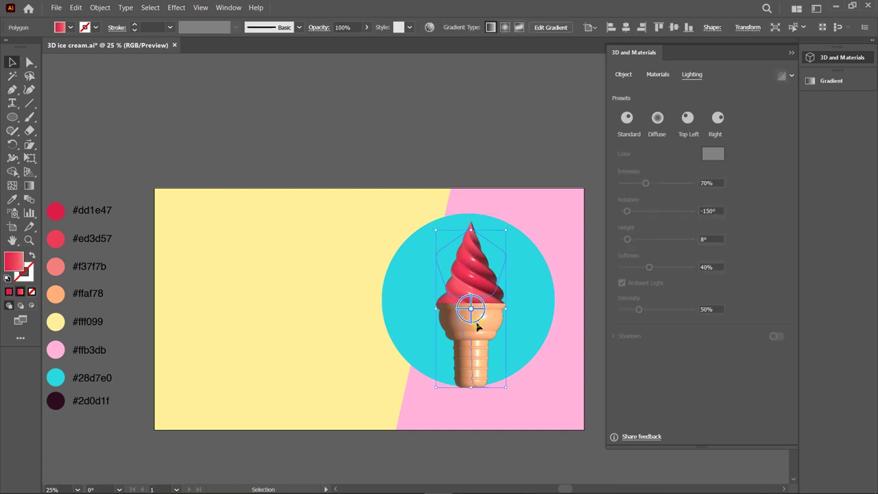
{"action": "left_click_drag", "start_coordinate": [478, 327], "coordinate": [479, 331]}
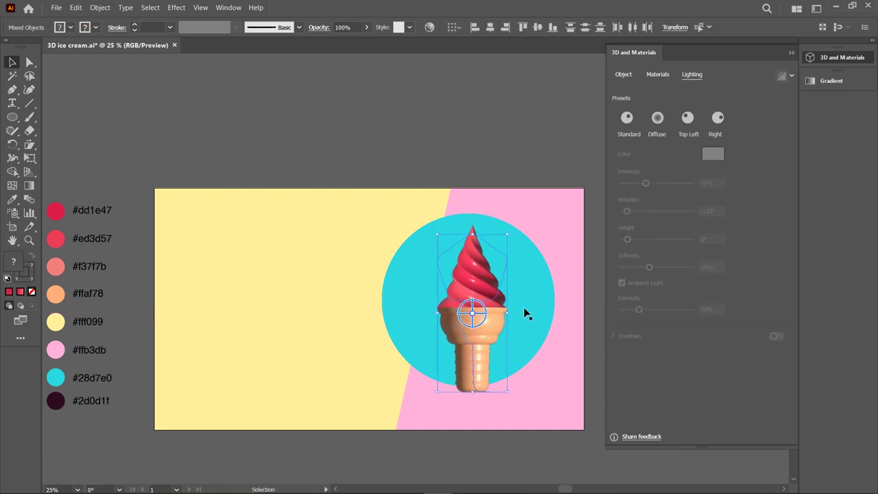
Move the cyan circle up and shrink it to about 747 px.
{"action": "left_click_drag", "start_coordinate": [526, 314], "coordinate": [504, 260]}
{"action": "left_click_drag", "start_coordinate": [473, 203], "coordinate": [473, 212]}
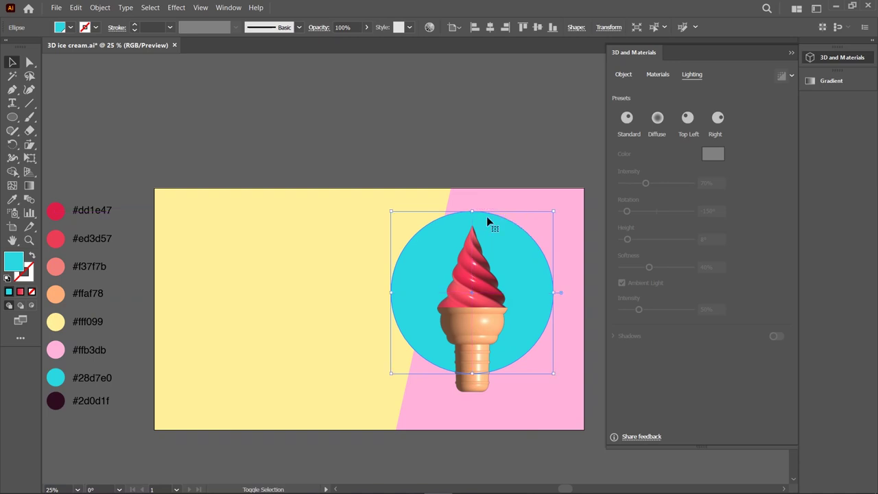
{"action": "left_click", "coordinate": [490, 137]}
Draw a new circle to the left of the cone.
{"action": "scroll", "coordinate": [490, 136], "scroll_direction": "down", "scroll_amount": 1}
{"action": "left_click", "coordinate": [12, 117]}
{"action": "left_click_drag", "start_coordinate": [374, 326], "coordinate": [420, 366]}
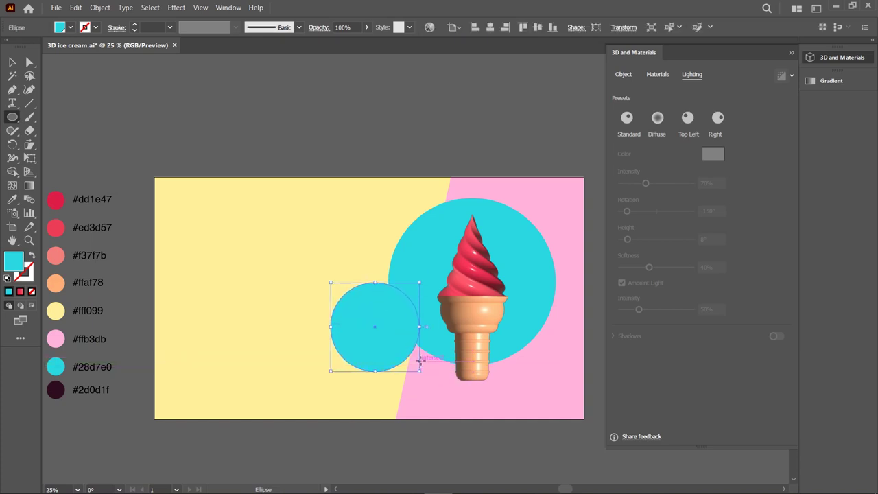
Give the new circle a two-stop gradient with #2d0d1f on both stops.
{"action": "left_click", "coordinate": [850, 81]}
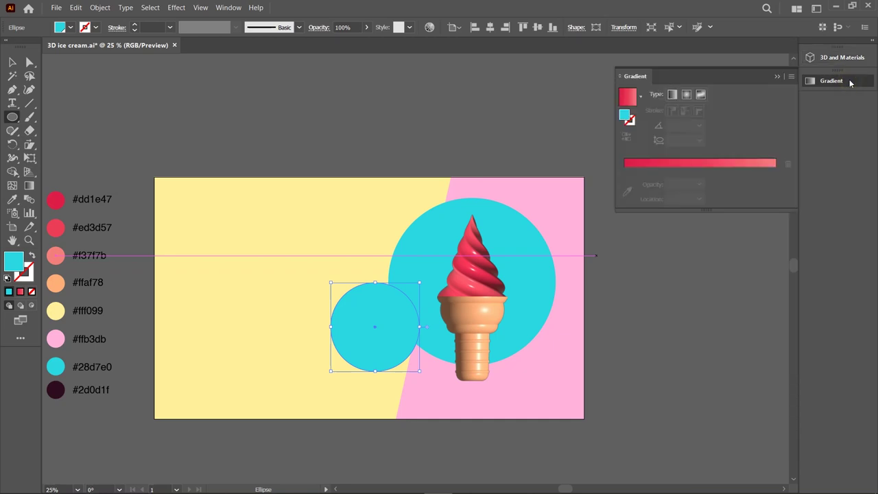
{"action": "left_click", "coordinate": [741, 163]}
{"action": "left_click_drag", "start_coordinate": [700, 184], "coordinate": [692, 219]}
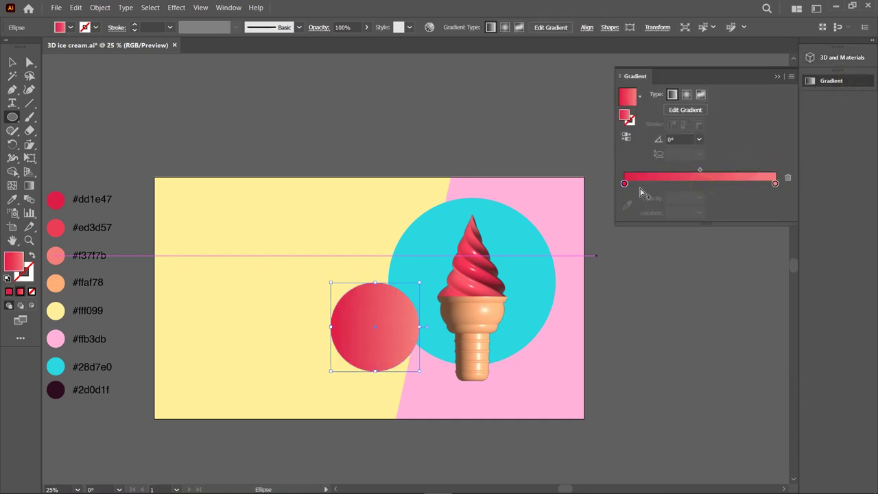
{"action": "left_click", "coordinate": [628, 206]}
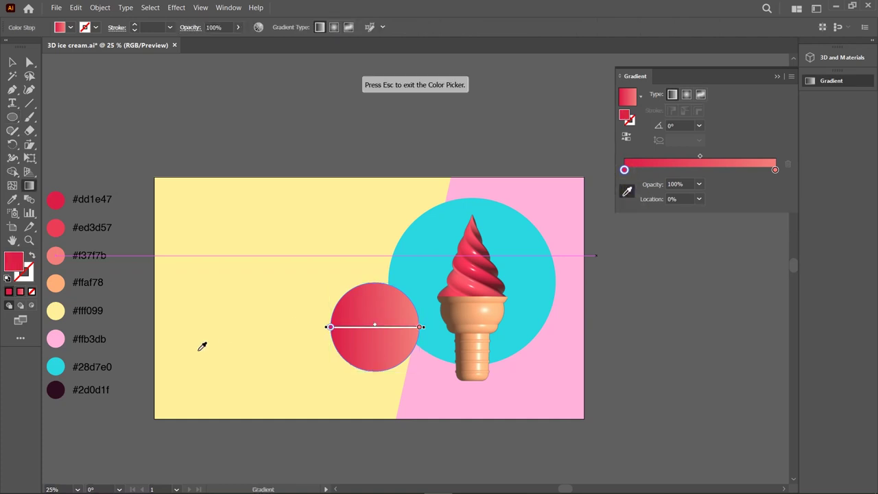
{"action": "left_click", "coordinate": [58, 388]}
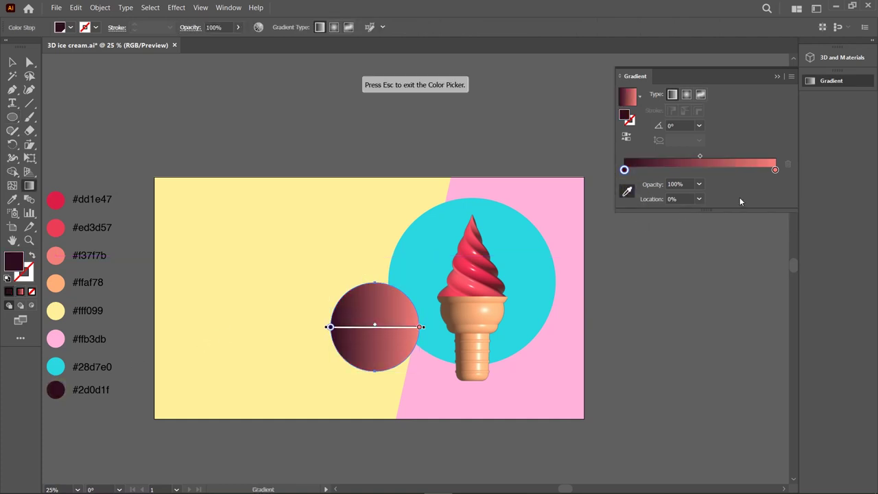
{"action": "left_click", "coordinate": [774, 170]}
{"action": "left_click", "coordinate": [57, 390]}
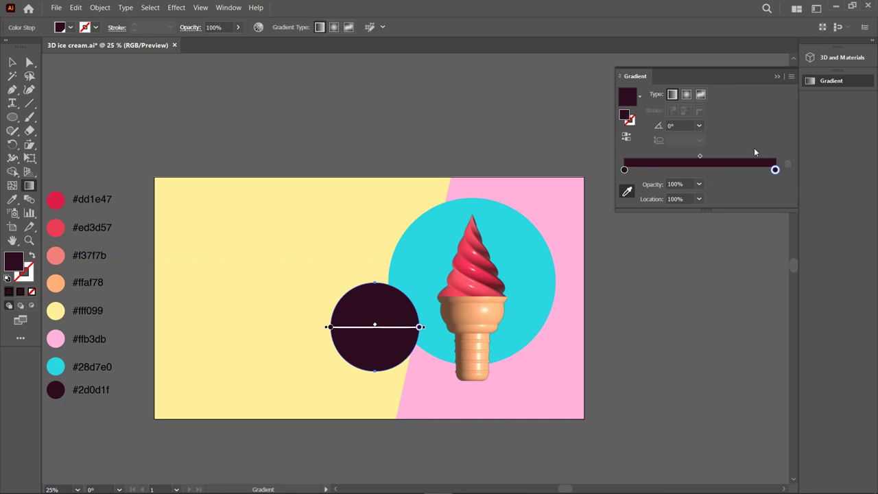
Make the gradient radial with the right stop at 0% opacity, then squash the circle.
{"action": "left_click", "coordinate": [686, 94]}
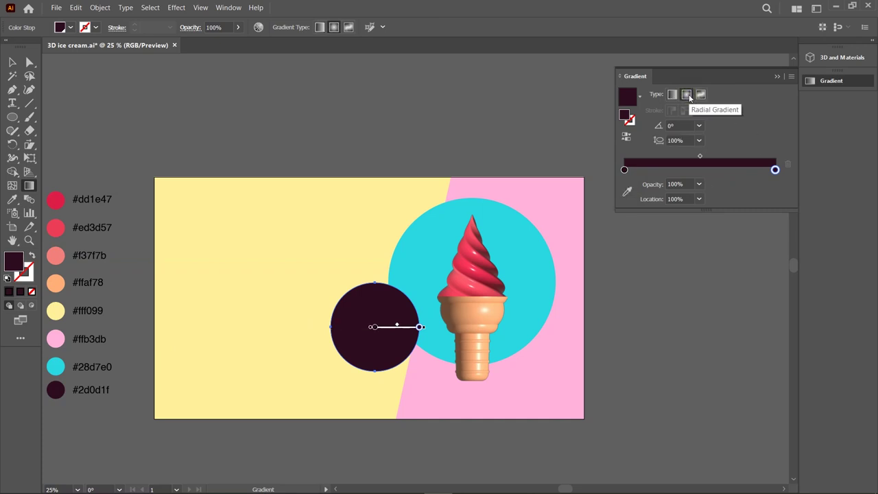
{"action": "left_click", "coordinate": [699, 186]}
{"action": "left_click", "coordinate": [710, 193]}
{"action": "left_click", "coordinate": [13, 62]}
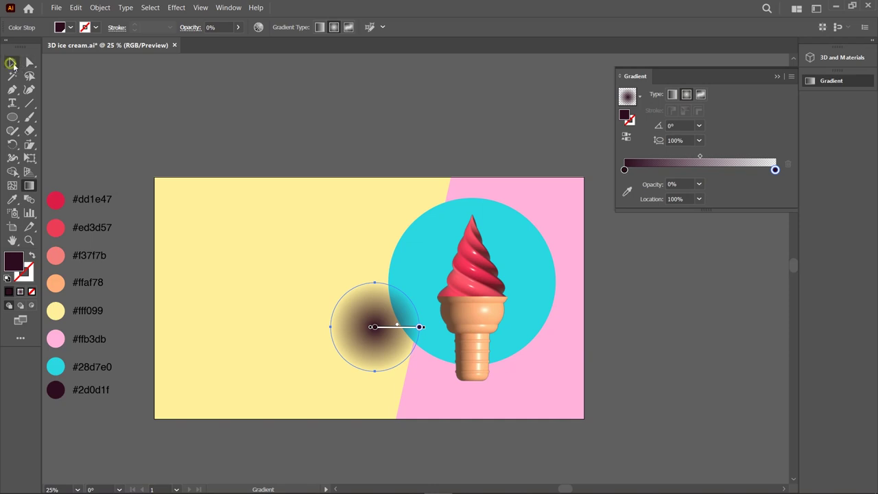
{"action": "mouse_move", "coordinate": [376, 281]}
{"action": "left_mouse_down"}
{"action": "mouse_move", "coordinate": [376, 358]}
{"action": "mouse_move", "coordinate": [479, 403]}
{"action": "left_mouse_up"}
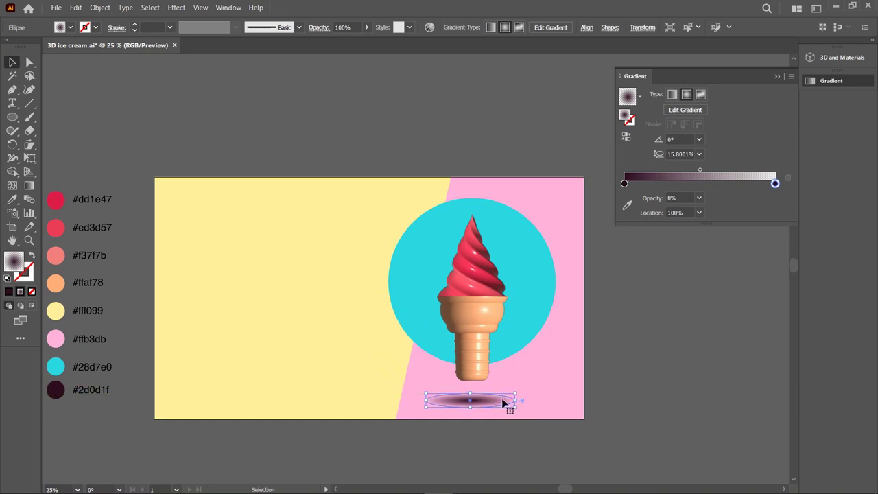
Squash the gradient ellipse to about 331 × 36 px and centre it under the cone.
{"action": "mouse_move", "coordinate": [517, 401]}
{"action": "left_mouse_down"}
{"action": "mouse_move", "coordinate": [465, 398]}
{"action": "mouse_move", "coordinate": [482, 404]}
{"action": "left_mouse_up"}
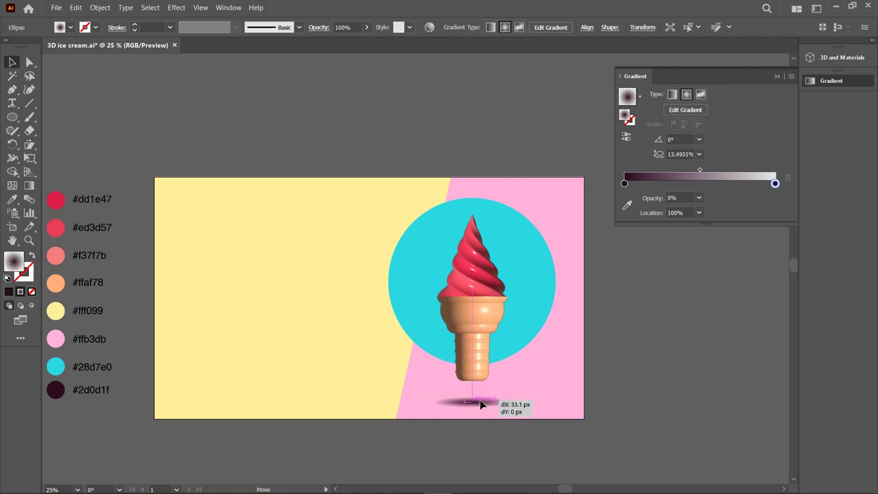
{"action": "scroll", "coordinate": [498, 414], "scroll_direction": "up", "scroll_amount": 3}
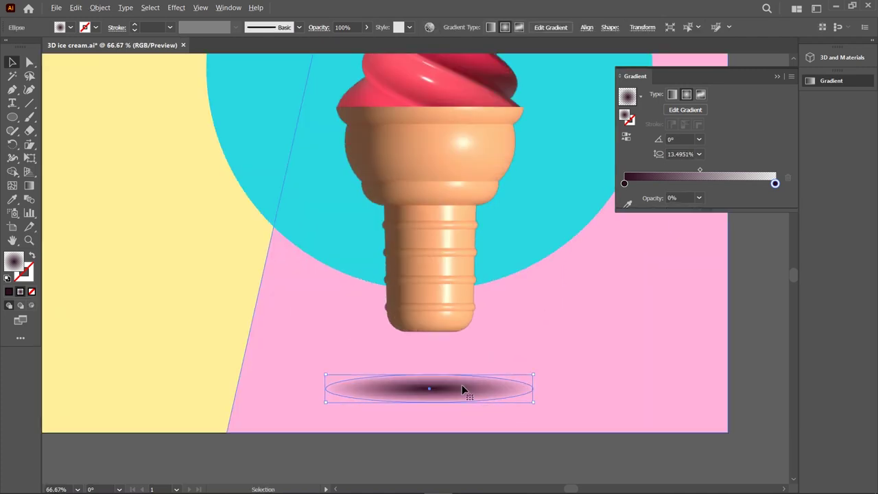
{"action": "left_click_drag", "start_coordinate": [428, 375], "coordinate": [428, 383]}
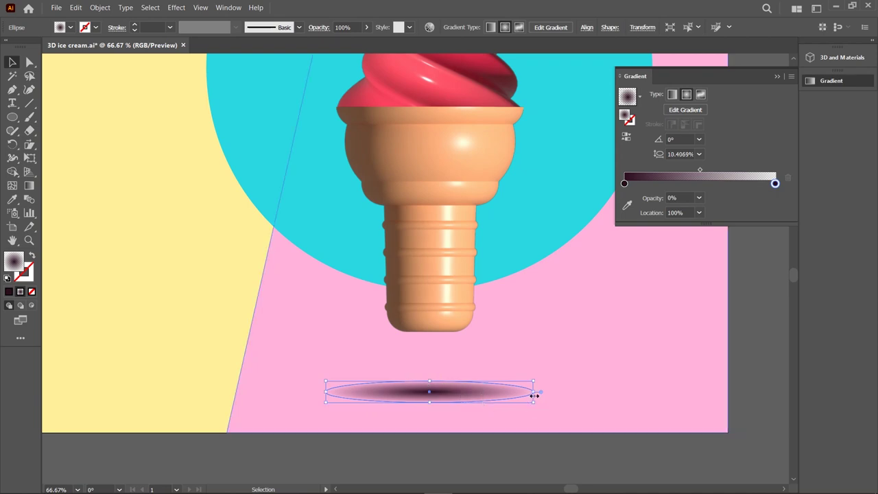
{"action": "left_click_drag", "start_coordinate": [532, 392], "coordinate": [500, 396]}
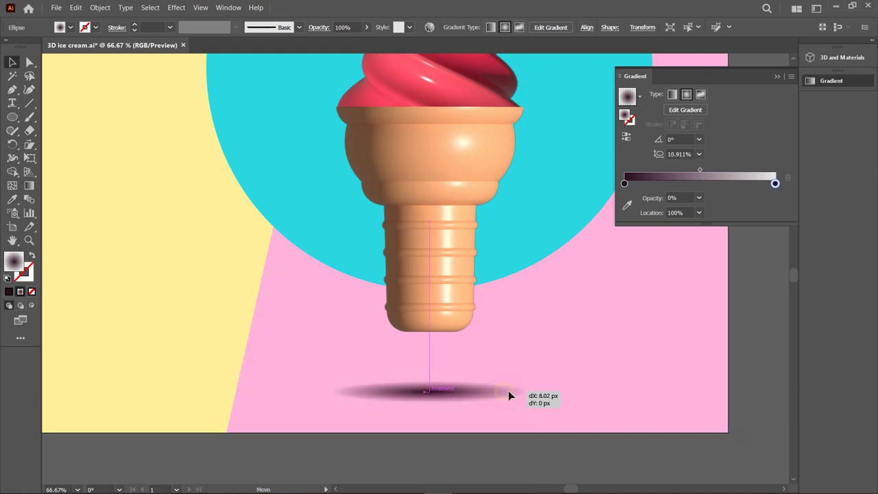
{"action": "left_click_drag", "start_coordinate": [431, 382], "coordinate": [430, 384]}
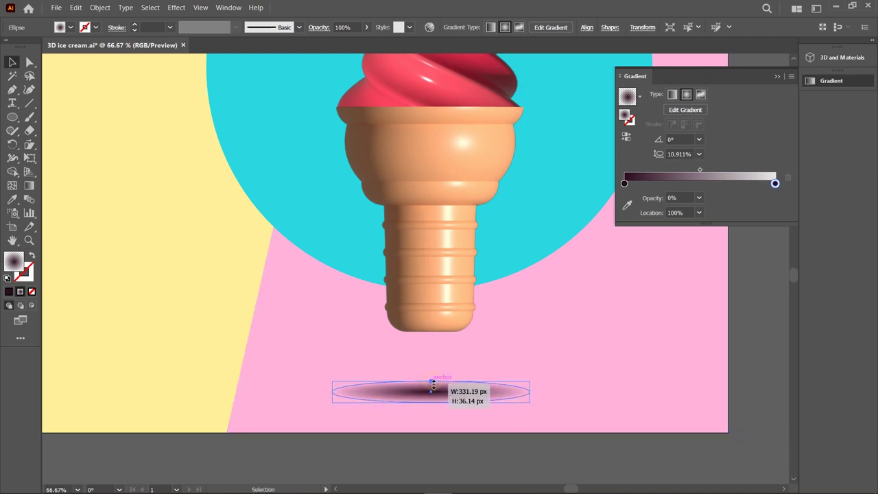
Set the shadow ellipse to Multiply blending at 29% opacity, then deselect and zoom out.
{"action": "left_click", "coordinate": [316, 30]}
{"action": "left_click", "coordinate": [247, 46]}
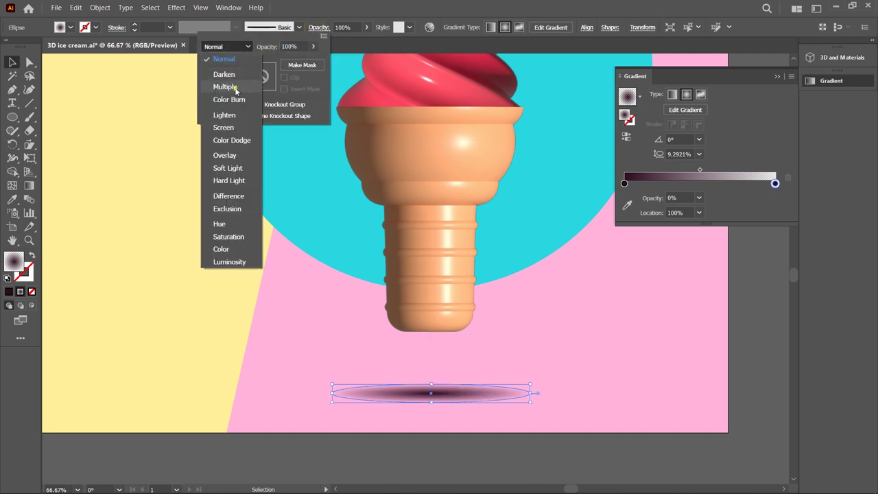
{"action": "left_click", "coordinate": [236, 88]}
{"action": "left_click", "coordinate": [313, 51]}
{"action": "left_click_drag", "start_coordinate": [313, 60], "coordinate": [282, 64]}
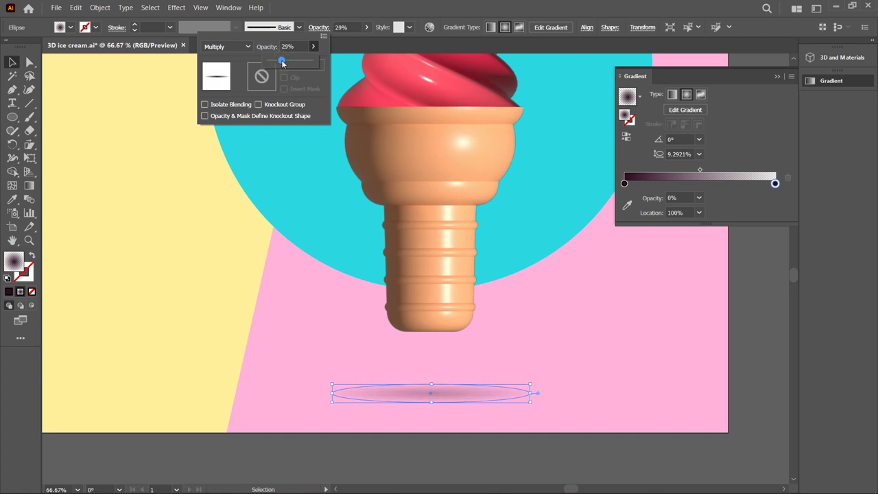
{"action": "left_click", "coordinate": [313, 448]}
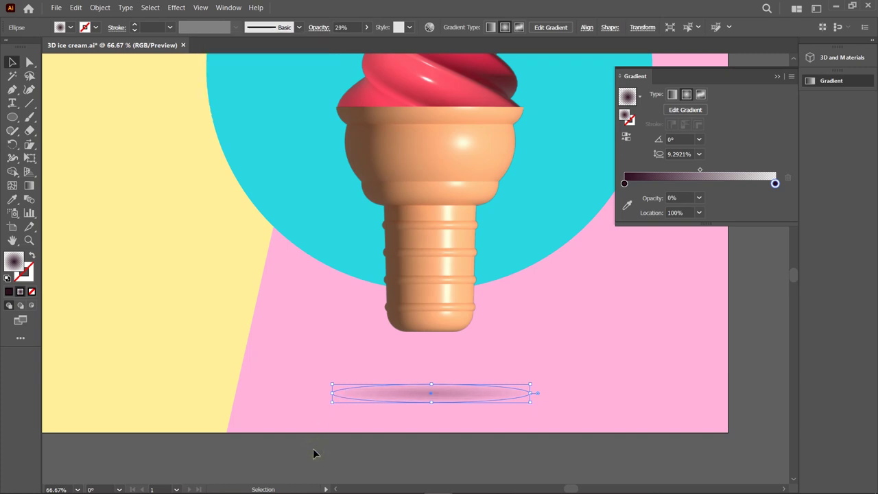
{"action": "left_click", "coordinate": [313, 448]}
{"action": "left_click", "coordinate": [777, 76]}
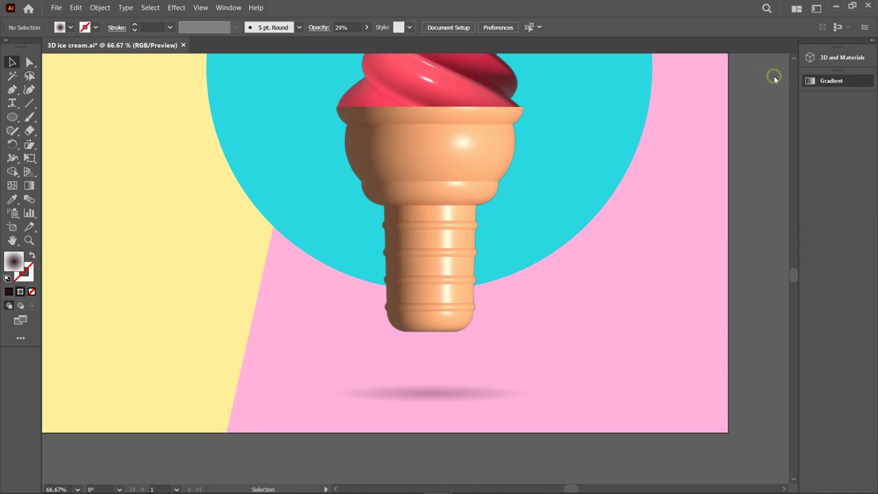
{"action": "left_click", "coordinate": [562, 357]}
{"action": "scroll", "coordinate": [576, 380], "scroll_direction": "down", "scroll_amount": 2, "text": "alt"}
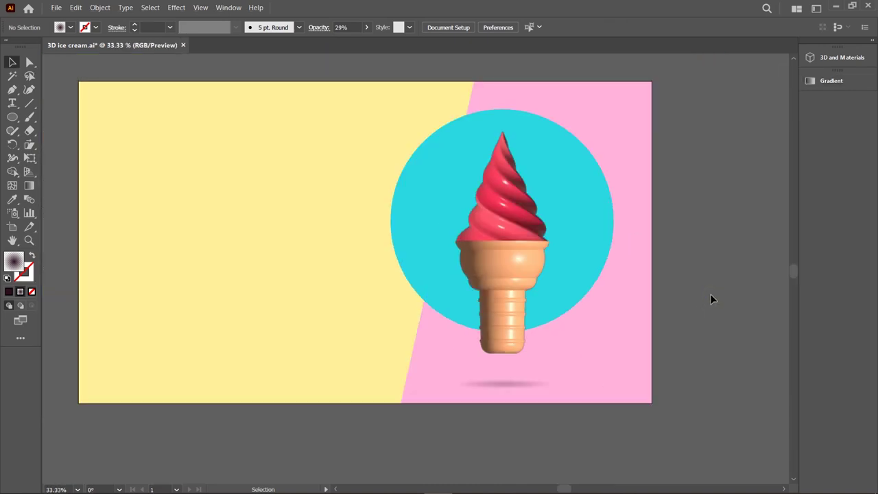